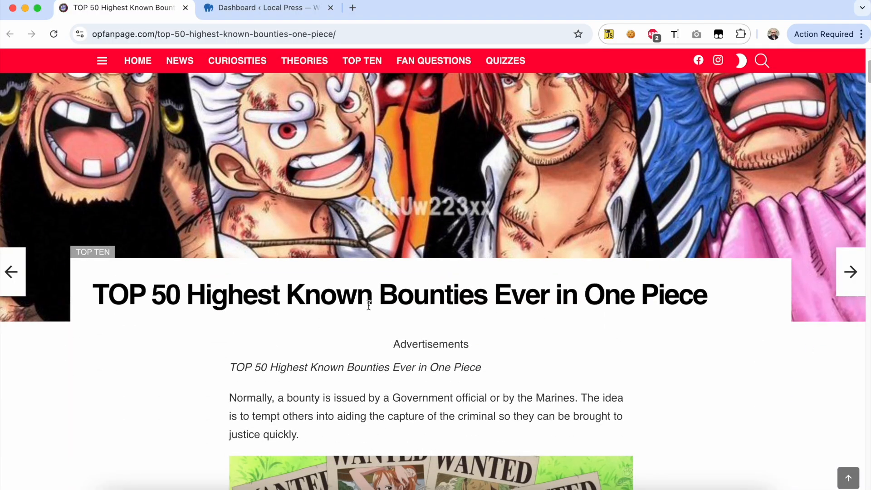
Step: Review the bounties article from its introduction down to the page navigation at its end
scroll(369, 305, "down", 20)
scroll(369, 309, "down", 20)
scroll(370, 309, "down", 20)
scroll(369, 309, "down", 15)
scroll(368, 309, "up", 2)
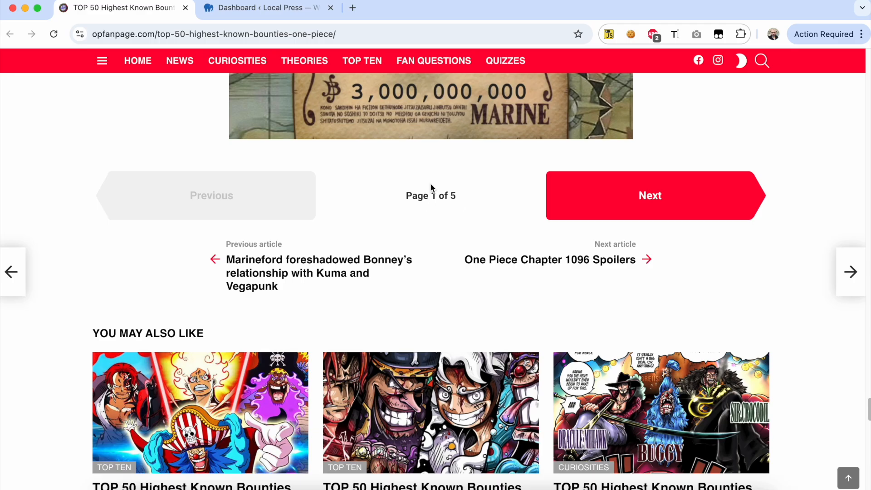
Step: Switch to the WordPress dashboard and start a new Automatic campaign with the type Multi-page scraper
left_click(291, 14)
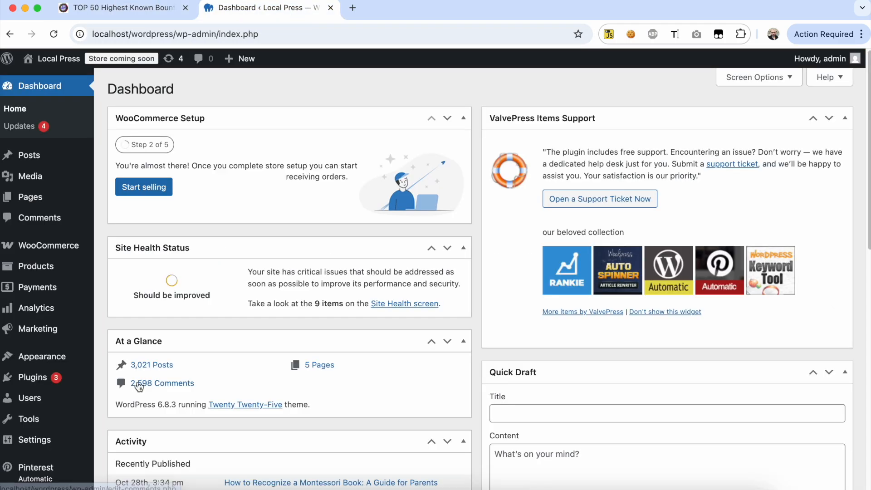
scroll(77, 449, "down", 5)
mouse_move(55, 466)
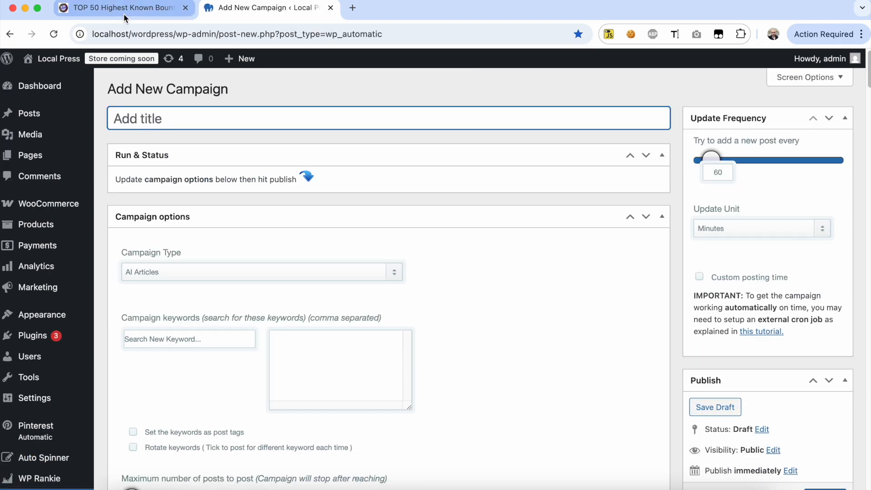
left_click(243, 272)
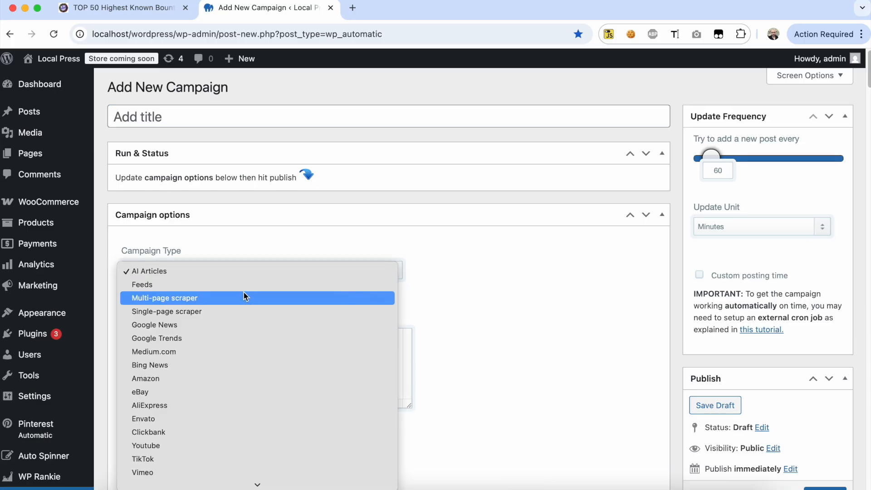
left_click(244, 297)
Step: Enable posting from a fixed list of post URLs in the campaign options
scroll(244, 297, "down", 3)
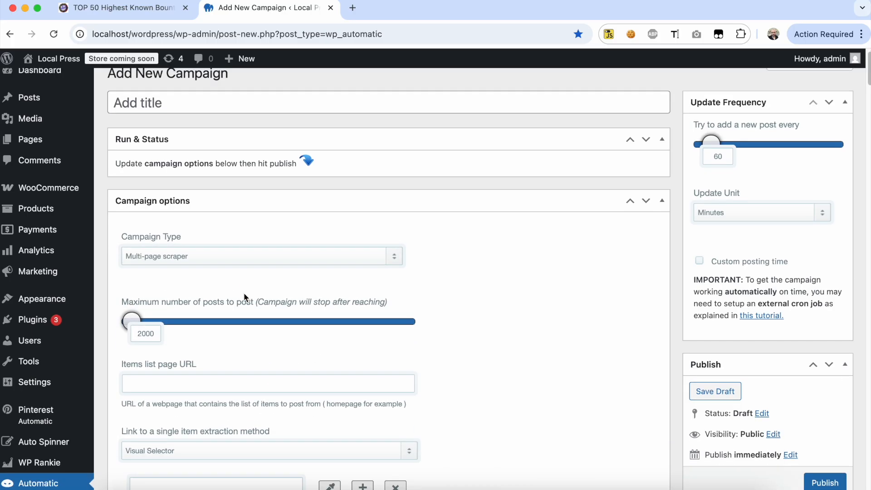
scroll(244, 292, "down", 3)
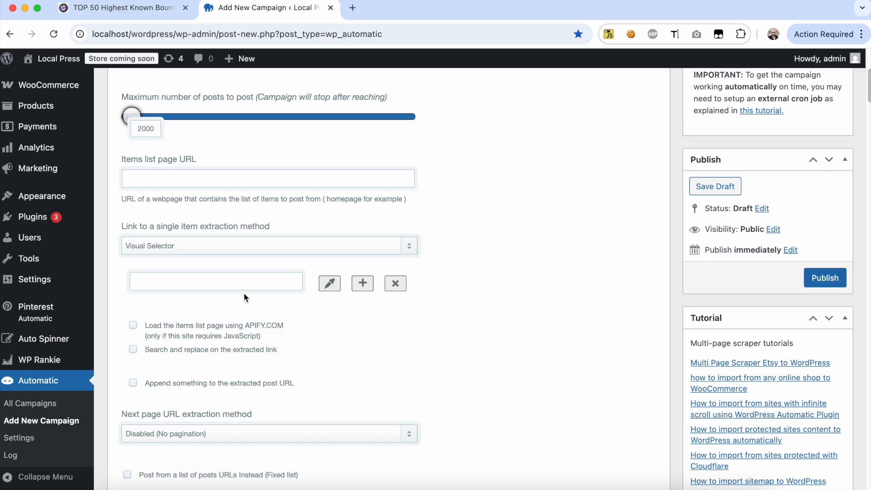
left_click(127, 408)
scroll(179, 282, "down", 7)
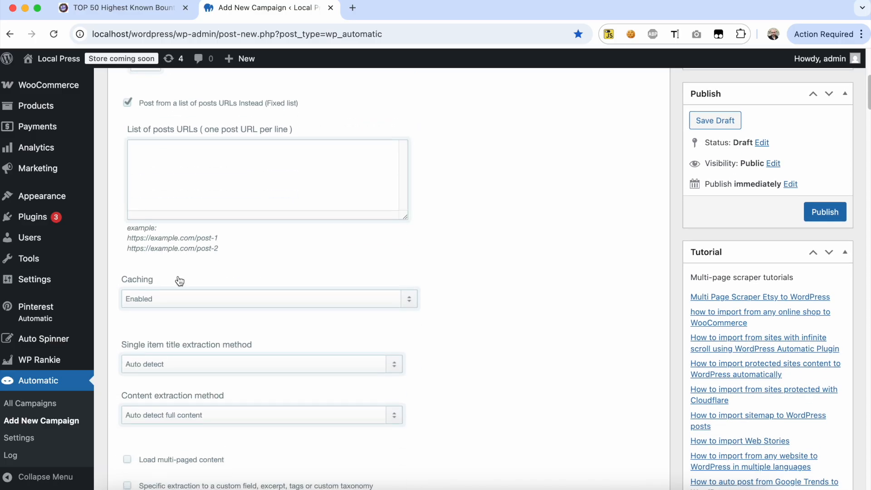
Step: Copy the URL of the top 50 bounties article and paste it into the campaign's list of posts URLs
scroll(186, 240, "up", 2)
left_click(155, 9)
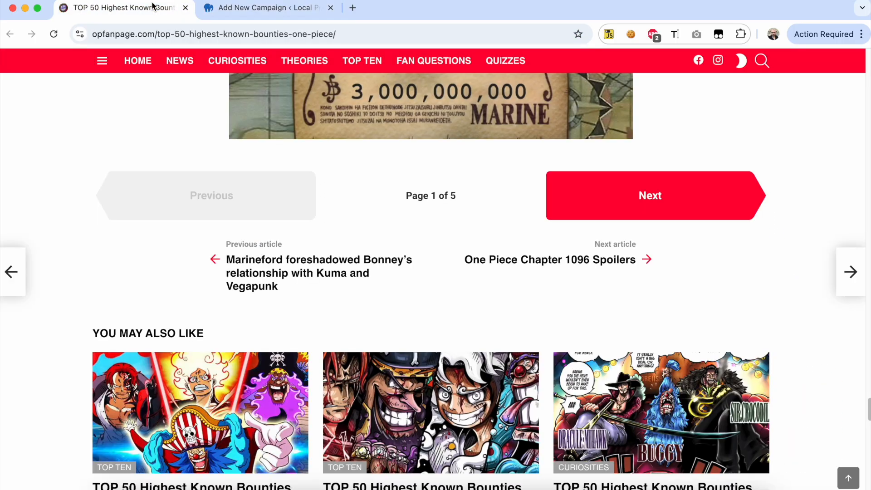
left_click(155, 37)
right_click(155, 35)
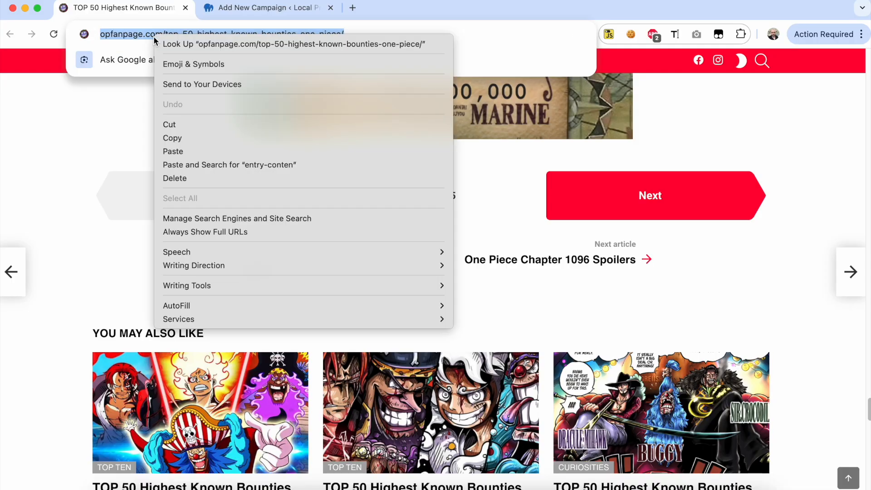
left_click(172, 138)
left_click(265, 8)
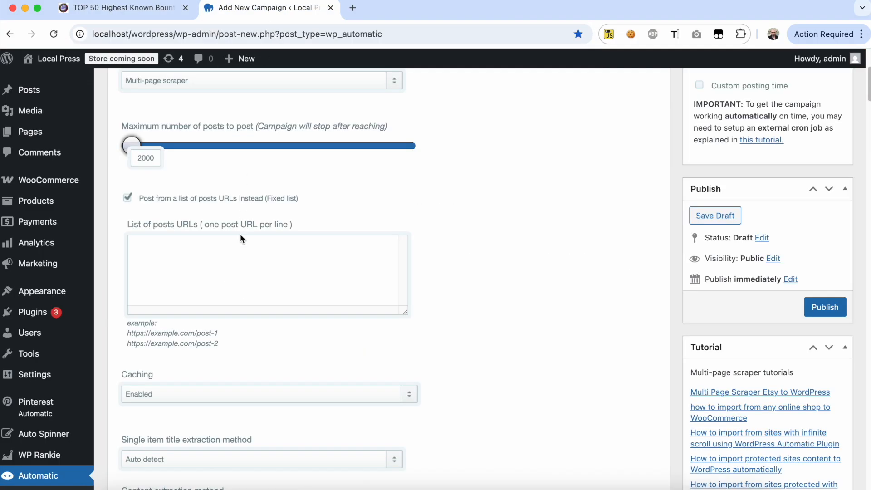
right_click(239, 245)
left_click(274, 331)
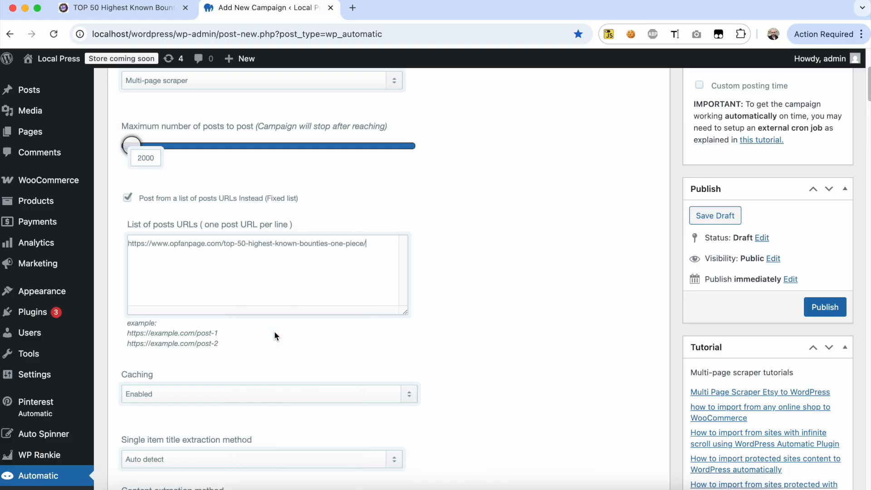
Step: Return to the bounties article and inspect its opening paragraph in the developer tools
scroll(274, 335, "down", 4)
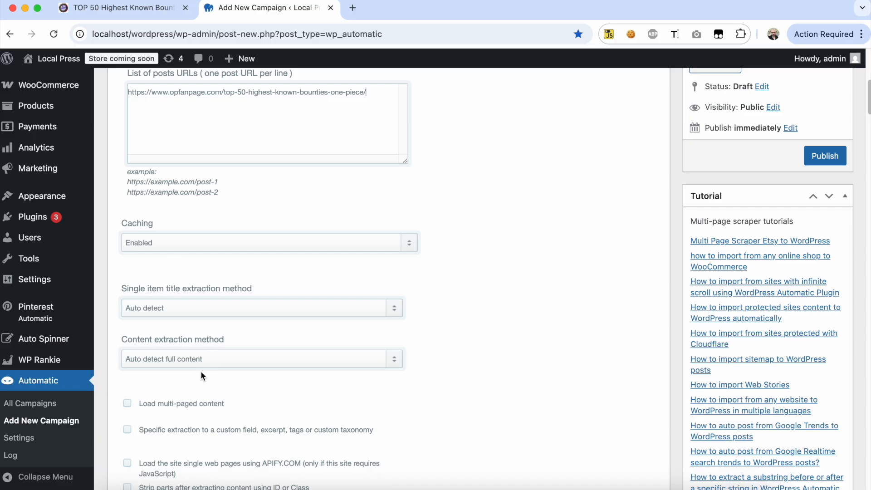
left_click(137, 17)
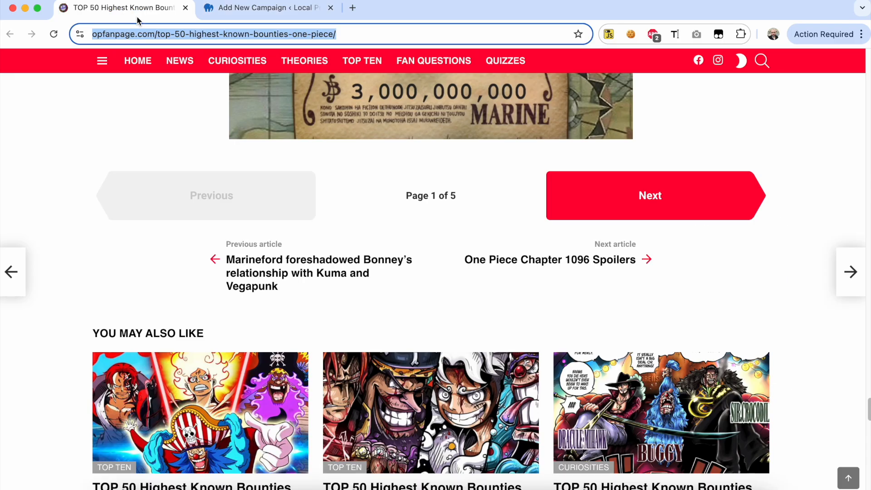
scroll(405, 312, "up", 20)
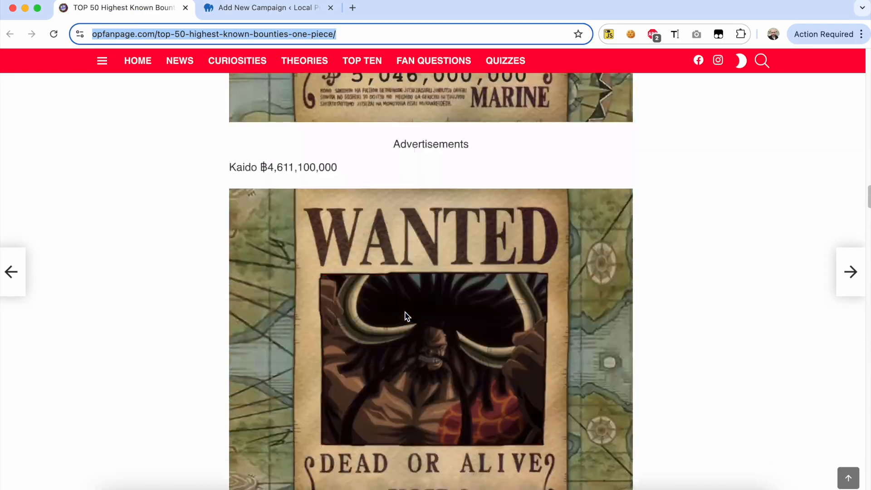
scroll(405, 316, "up", 15)
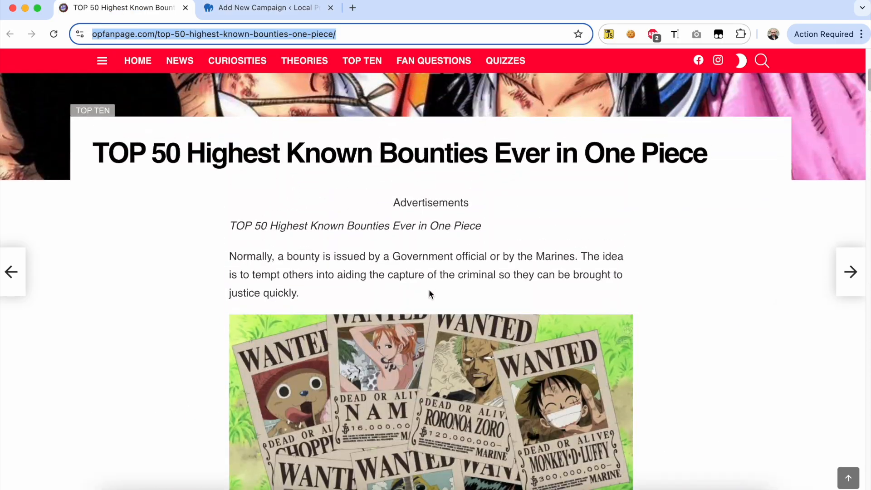
right_click(429, 254)
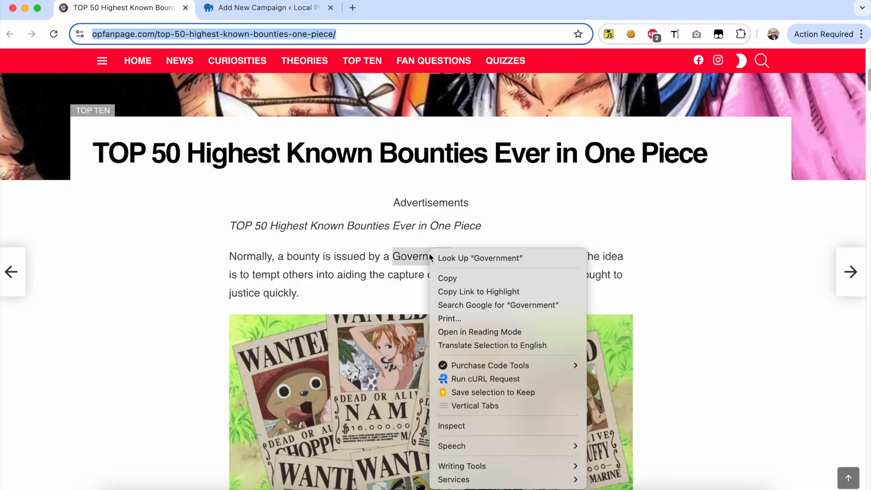
left_click(450, 429)
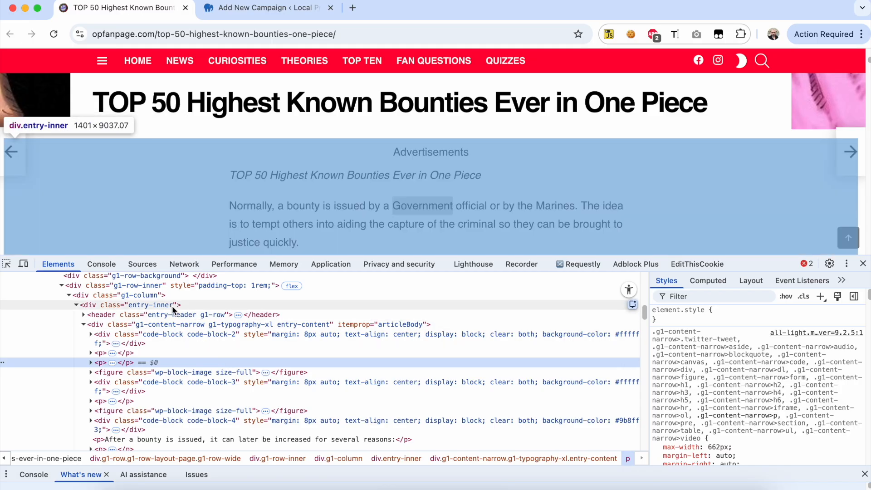
Step: Select the articleBody div in the page markup and check how far it extends down the article
scroll(170, 304, "up", 2)
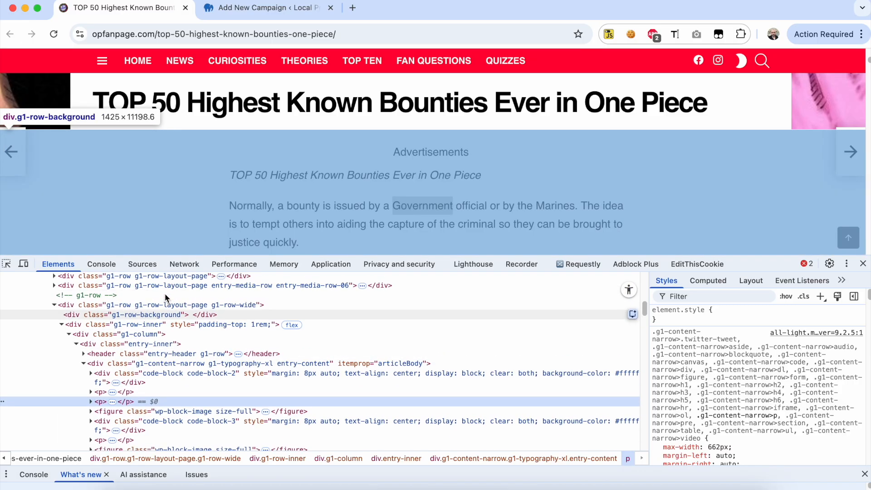
scroll(166, 297, "up", 2)
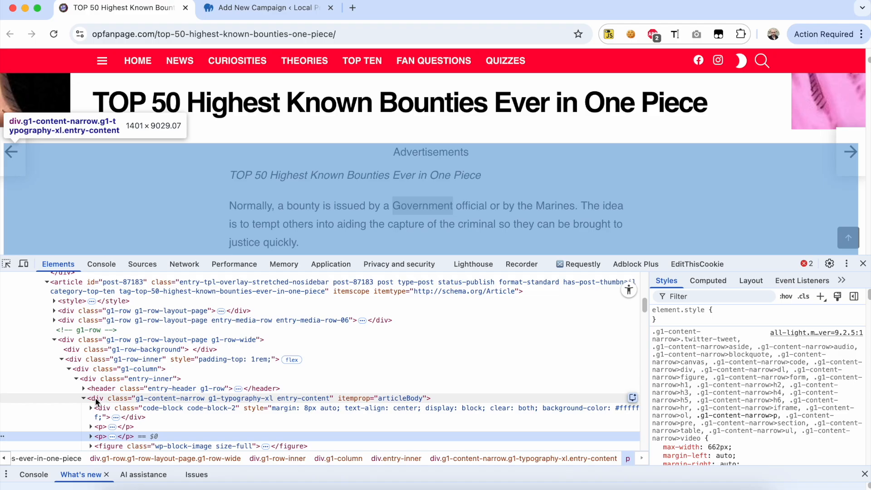
left_click(85, 399)
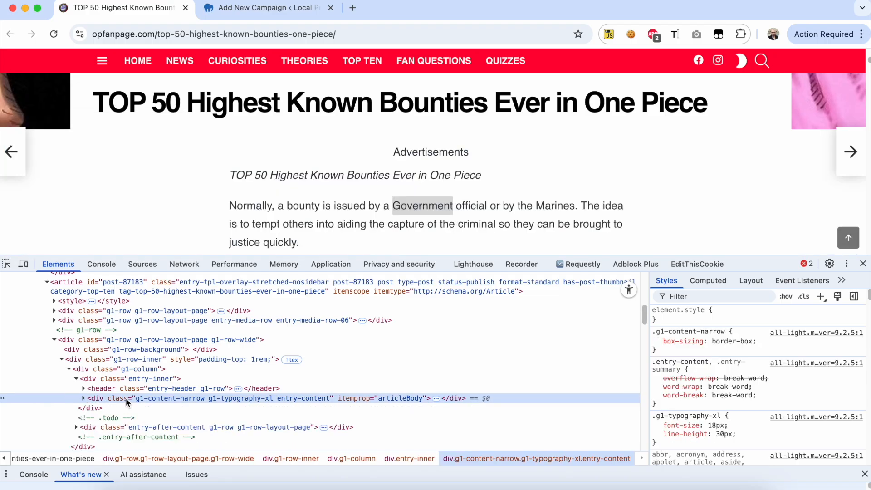
scroll(211, 238, "down", 3)
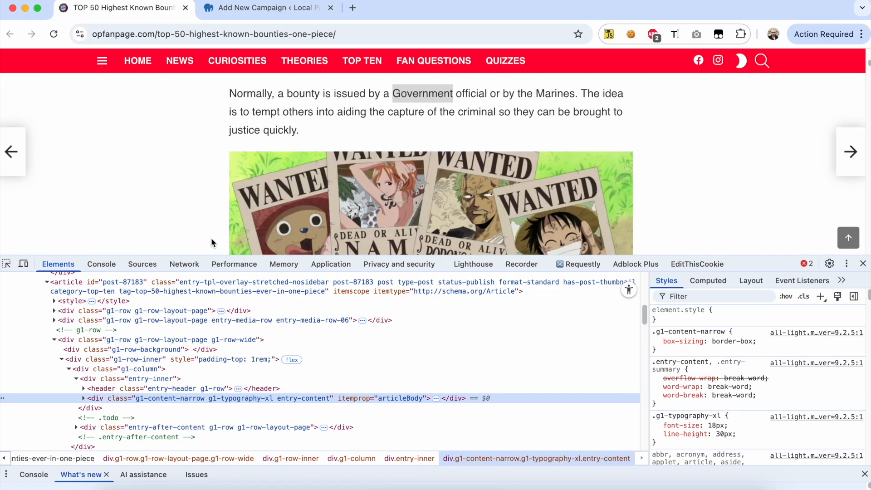
scroll(211, 238, "down", 3)
scroll(211, 237, "down", 5)
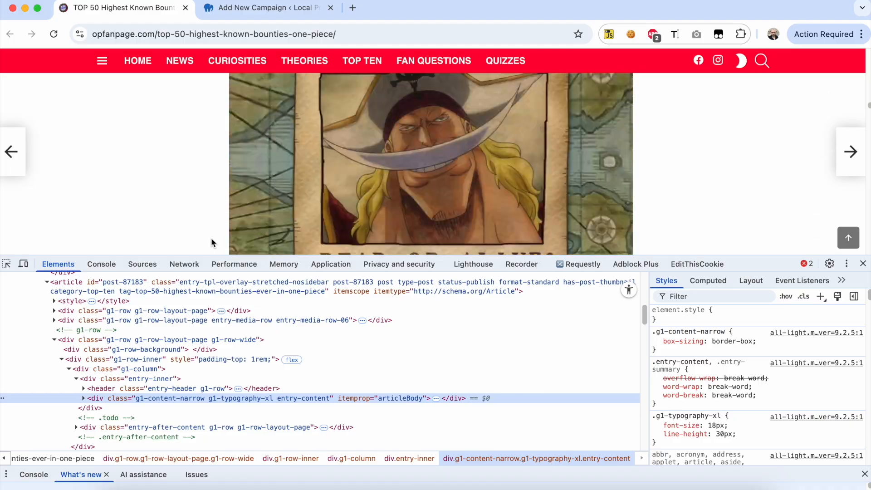
scroll(211, 238, "down", 10)
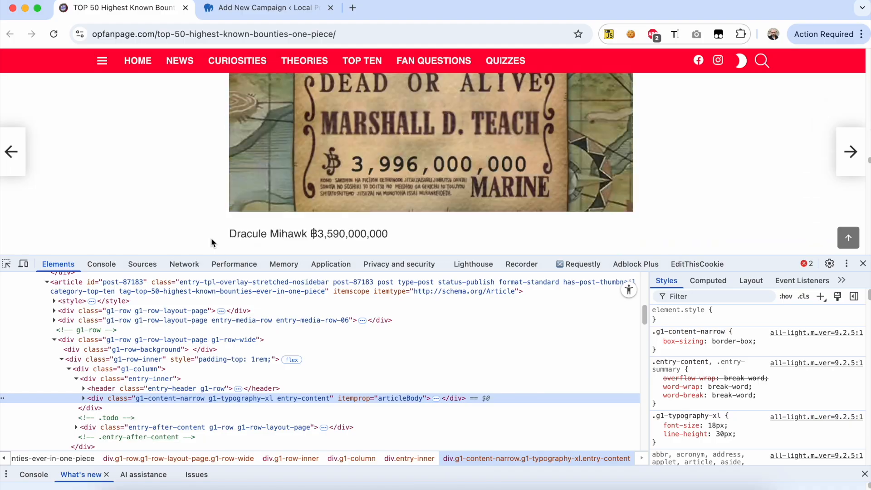
scroll(211, 238, "down", 15)
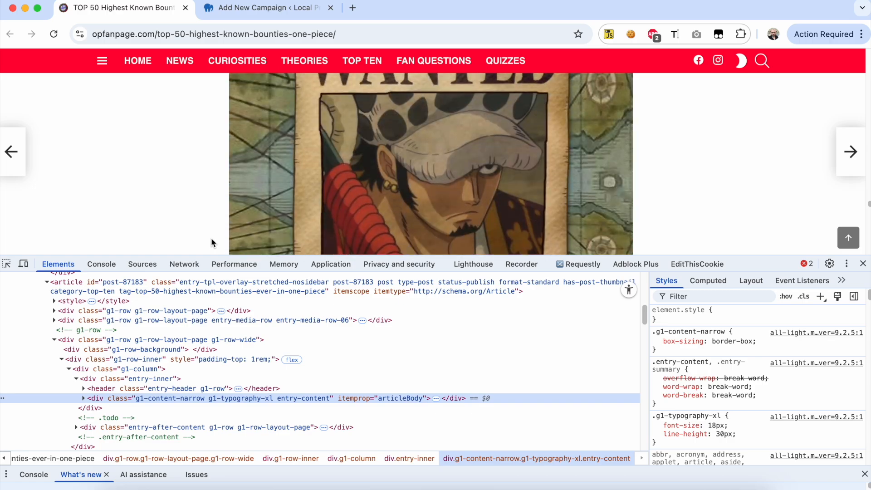
scroll(211, 238, "down", 3)
scroll(211, 238, "up", 8)
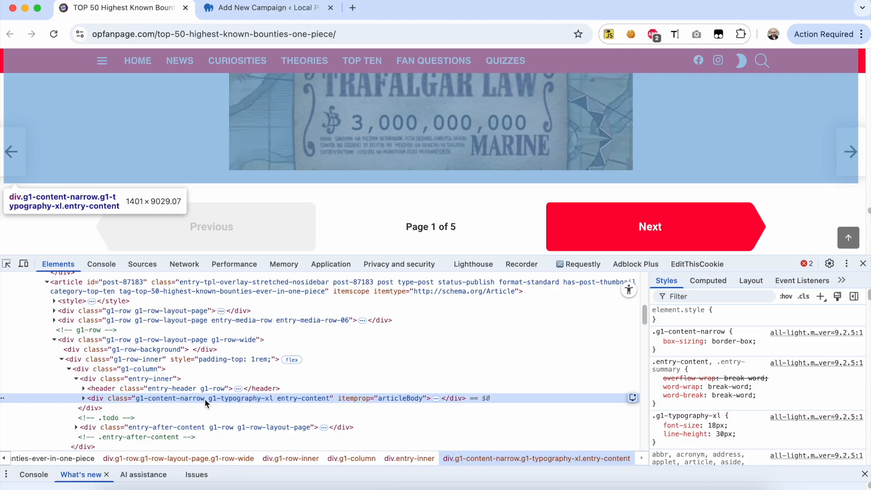
Step: Copy the class name entry-content from the class attribute of the articleBody div
double_click(164, 399)
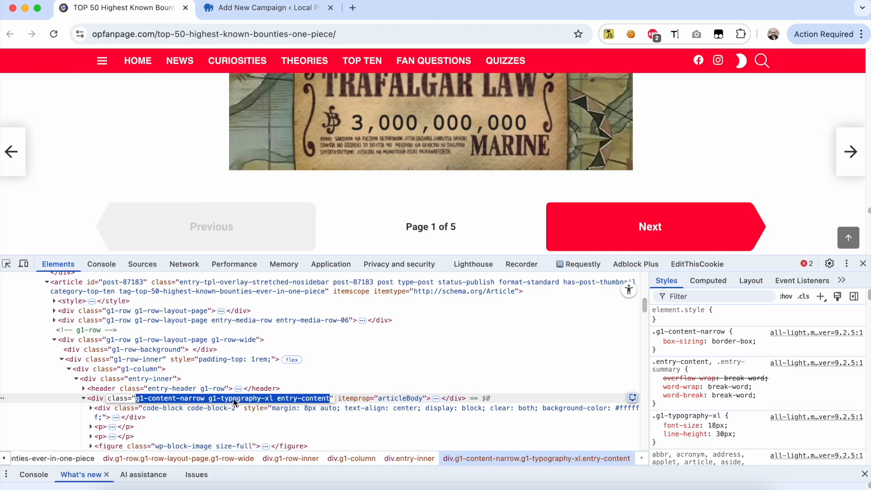
left_click(278, 402)
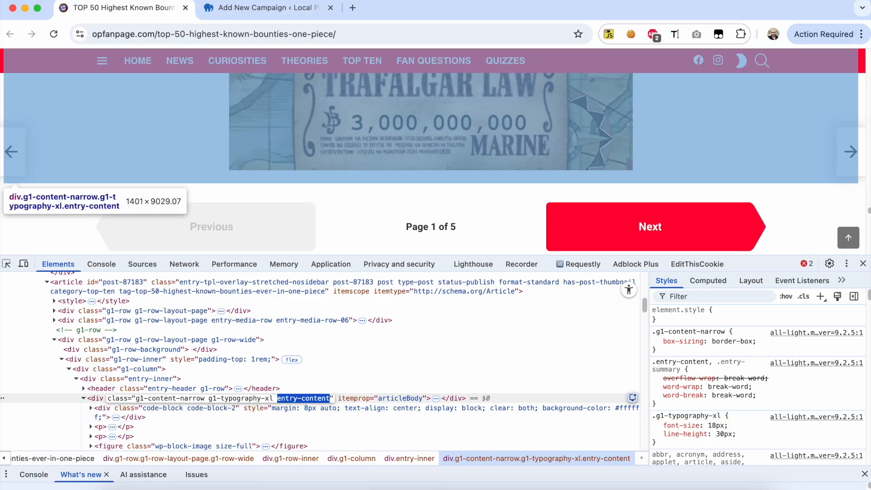
right_click(298, 399)
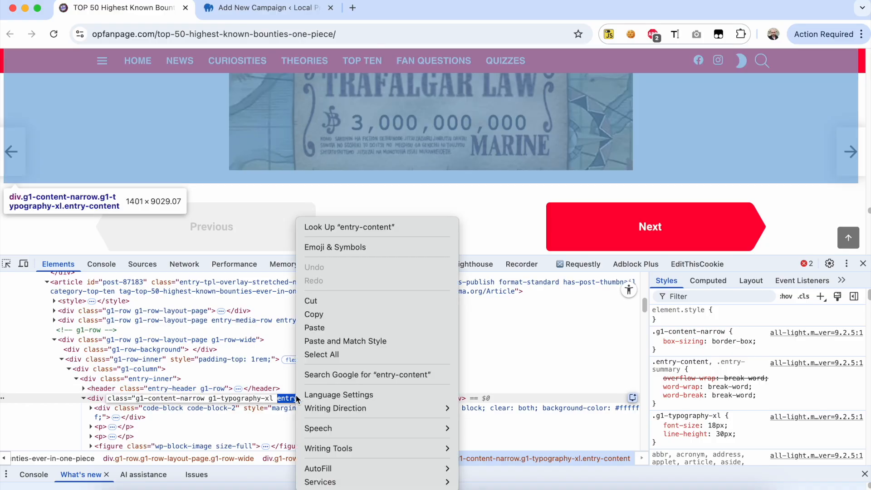
left_click(314, 314)
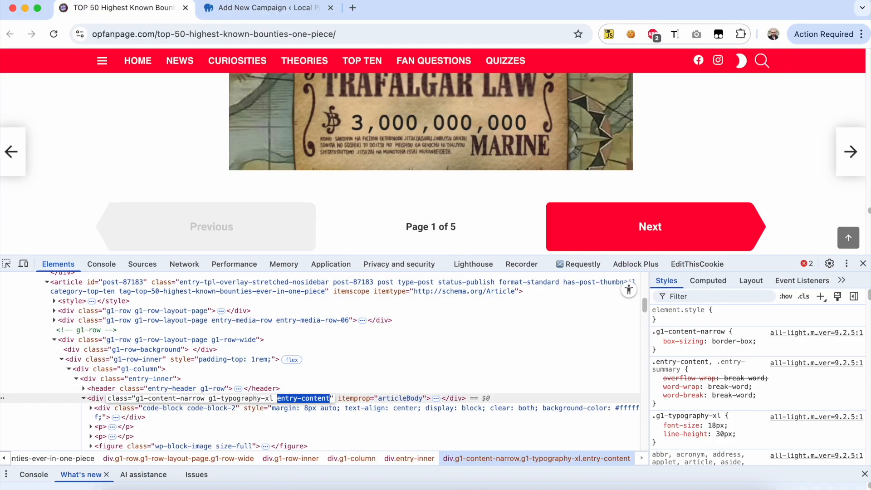
Step: Back in the campaign, set the content extraction method to Extract content by CSS selector (ID, Class or XPath)
left_click(269, 10)
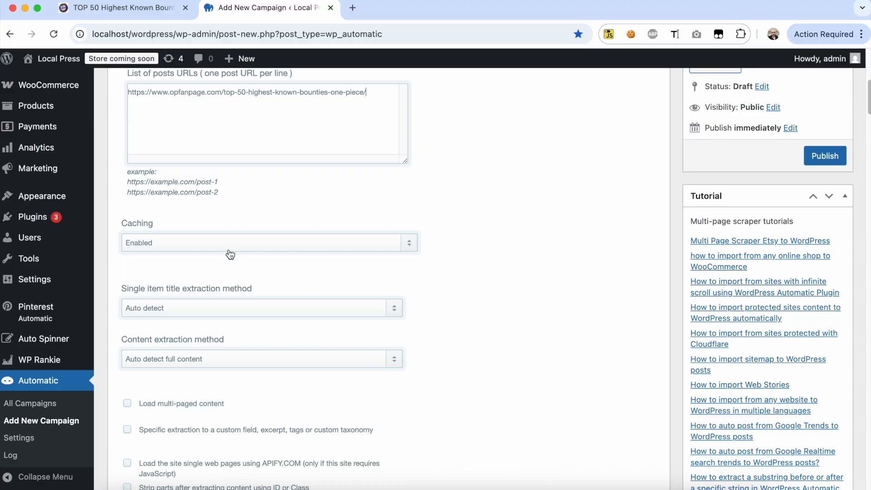
scroll(227, 286, "down", 3)
left_click(229, 299)
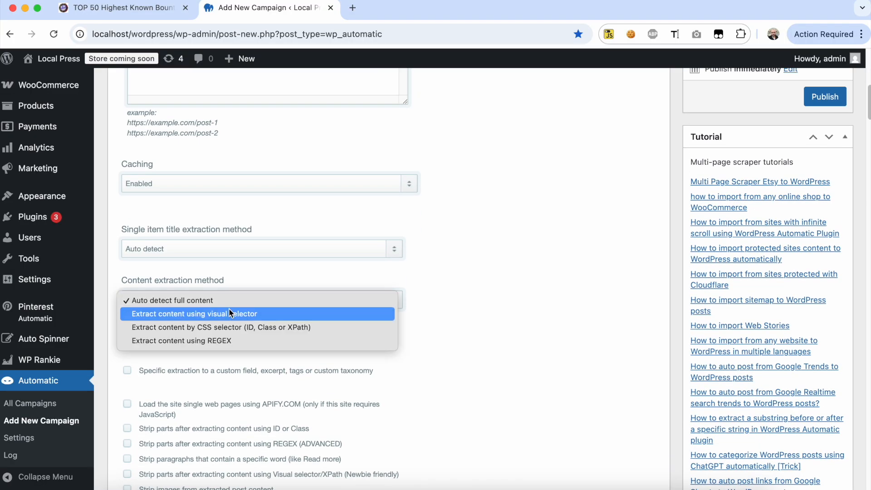
left_click(232, 327)
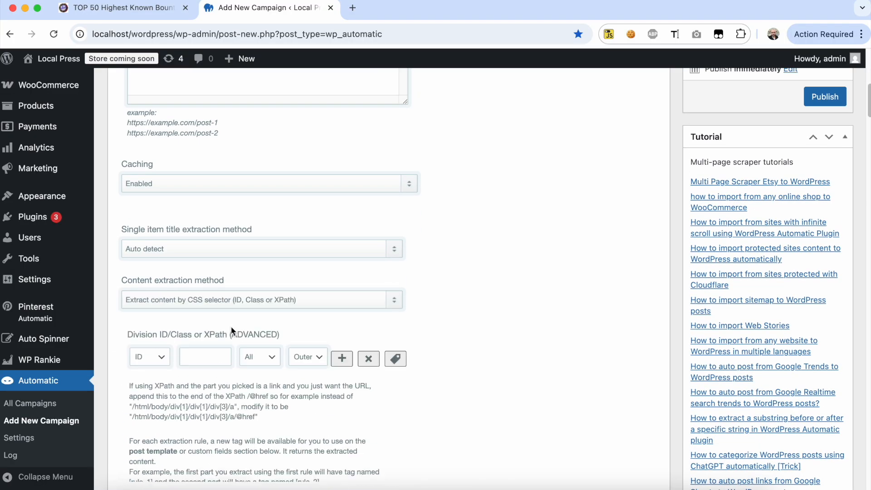
Step: Set the extraction rule to Class with the value entry-content and publish the campaign
left_click(169, 356)
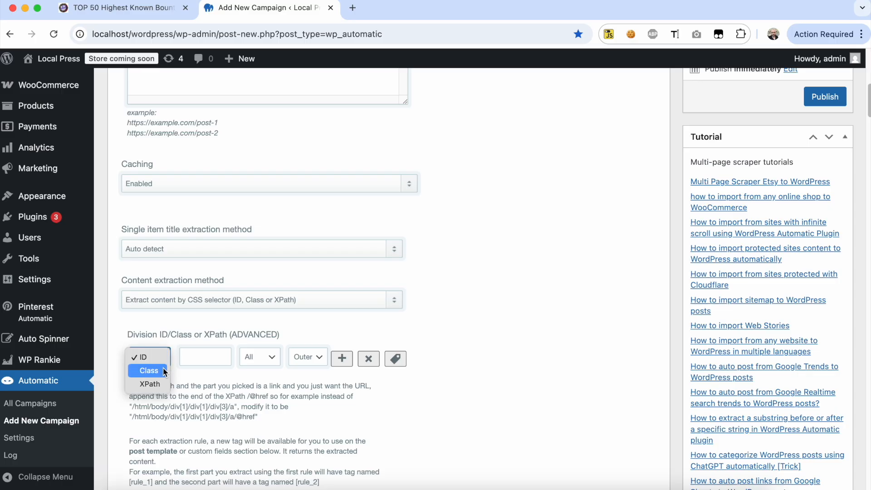
left_click(164, 369)
left_click(193, 357)
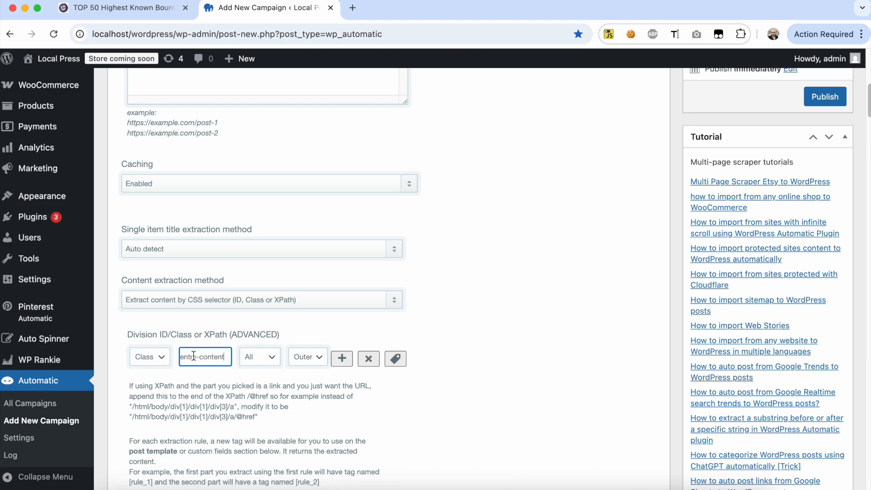
left_click(825, 97)
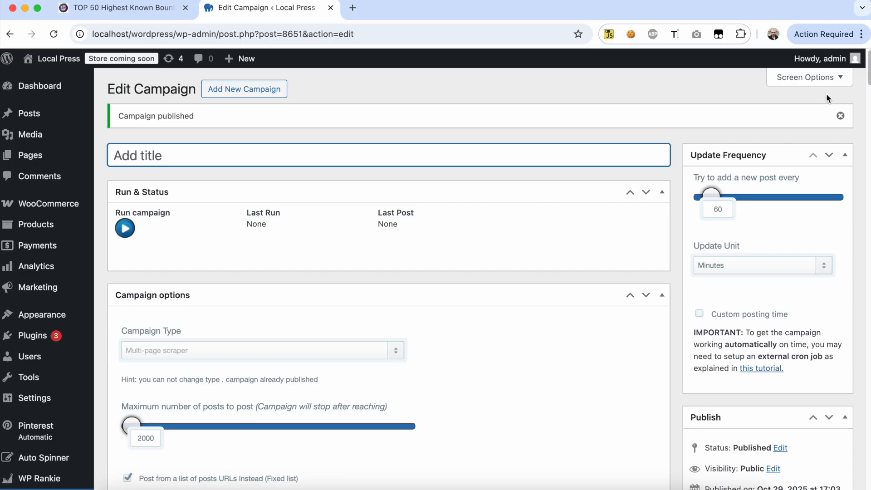
Step: Run the campaign and open the imported "TOP 50 Highest Known Bounties Ever in One Piece" post in its own tab
left_click(132, 227)
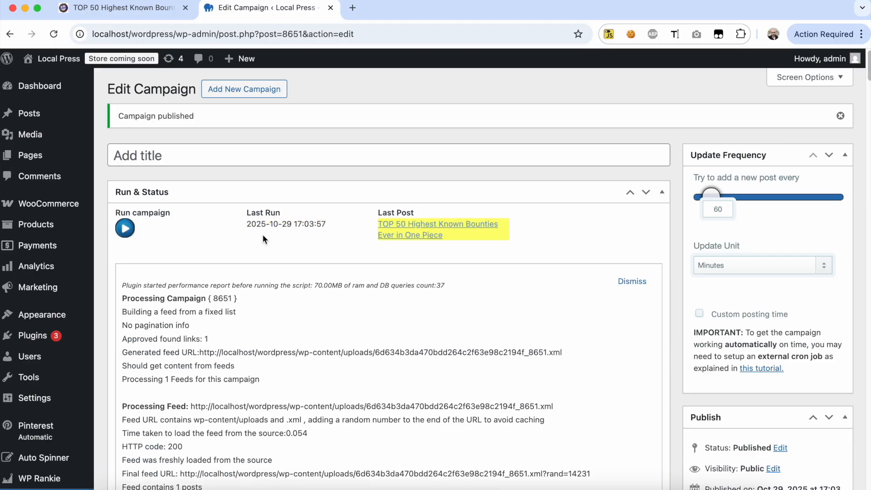
right_click(396, 230)
left_click(372, 232)
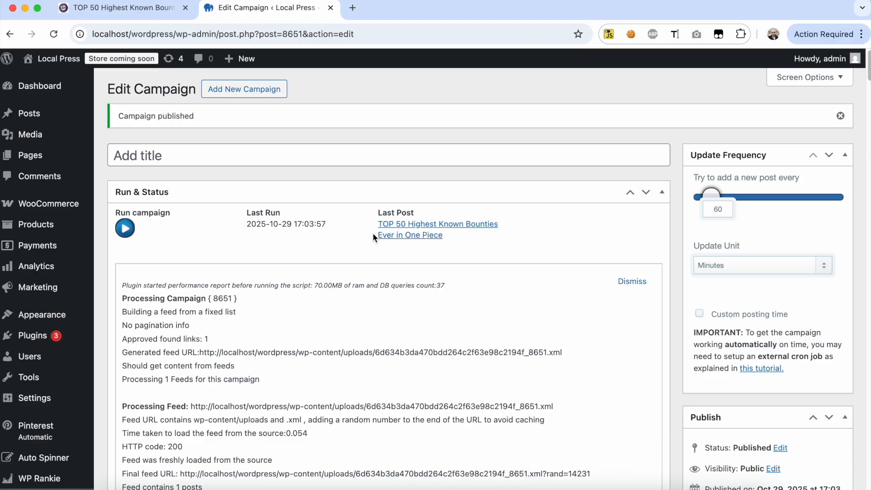
right_click(393, 233)
left_click(418, 213)
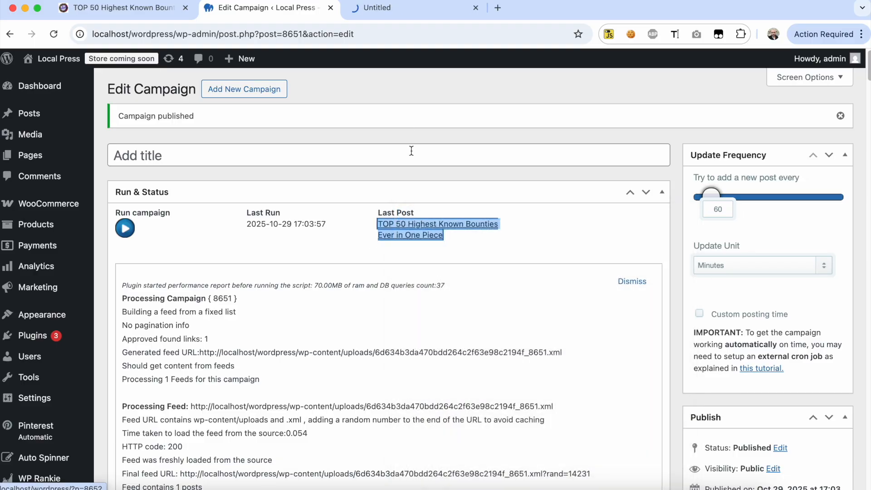
left_click(391, 14)
Step: Look through the imported post from its featured image to the source link, checking its text and images
scroll(420, 144, "down", 15)
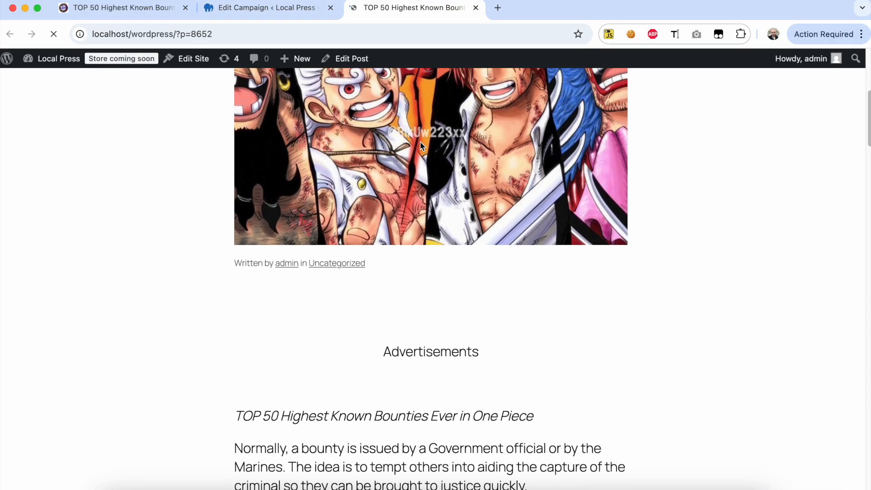
scroll(420, 145, "down", 18)
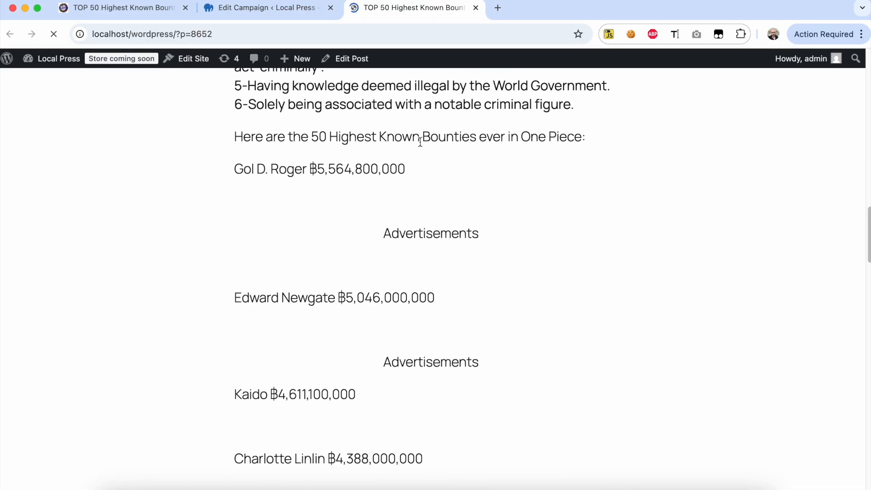
scroll(420, 145, "down", 3)
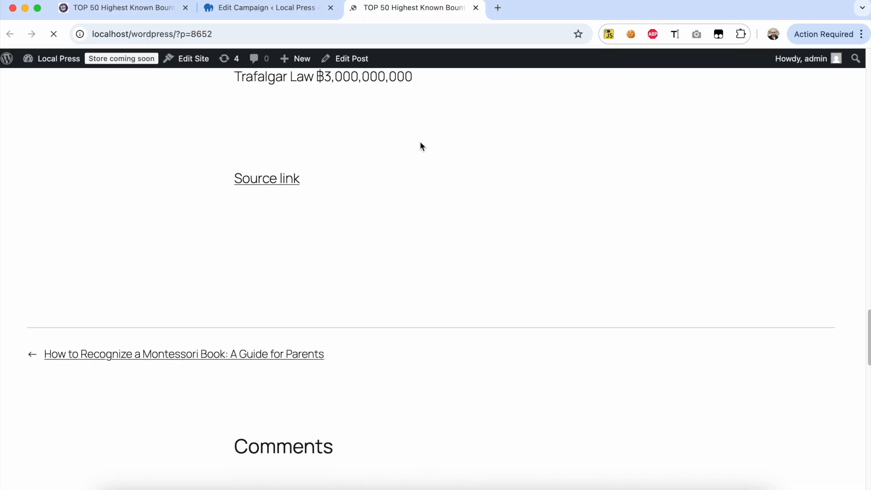
scroll(420, 145, "up", 10)
scroll(420, 145, "up", 12)
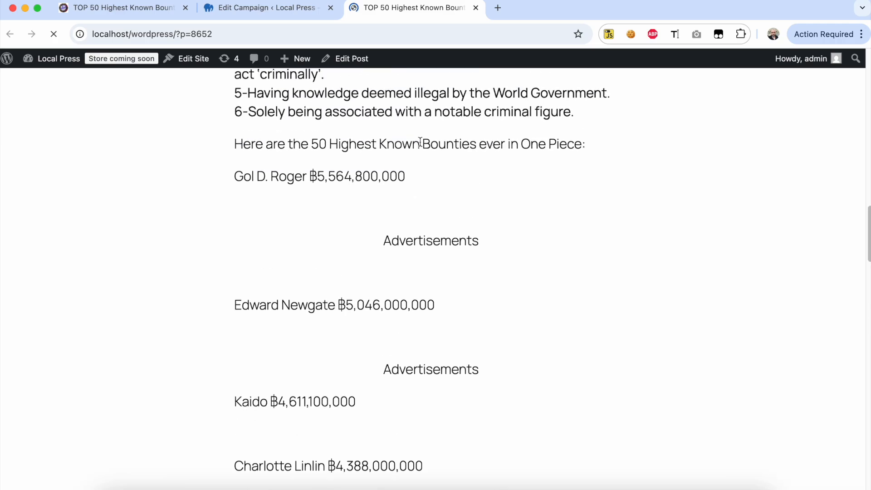
scroll(420, 143, "up", 13)
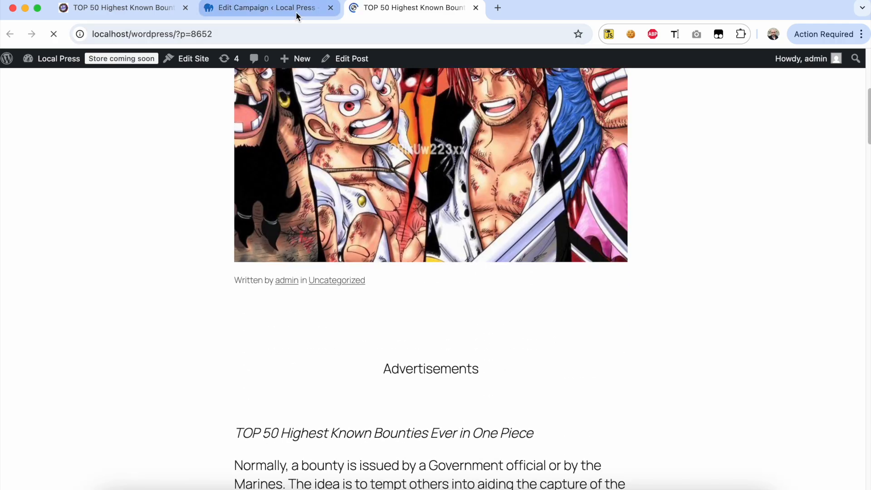
Step: Compare the images with the original opfanpage.com article, closing the developer tools to see the full page
left_click(115, 18)
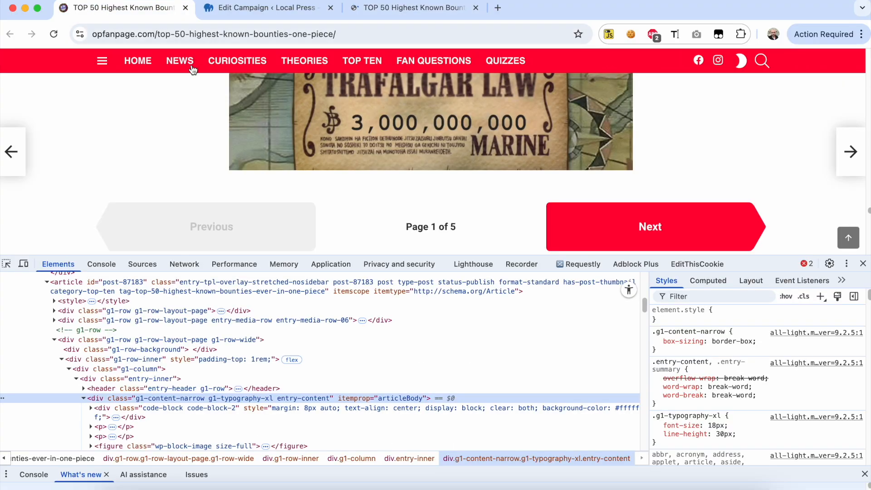
scroll(374, 135, "up", 15)
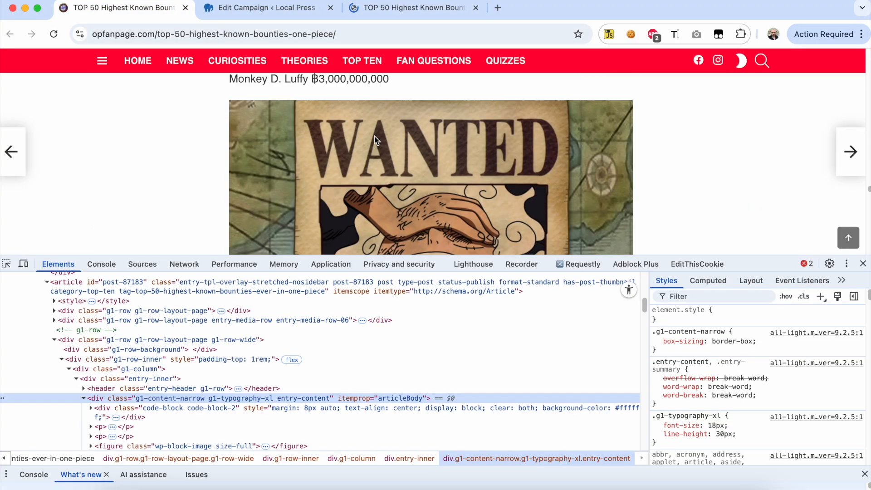
scroll(375, 136, "up", 15)
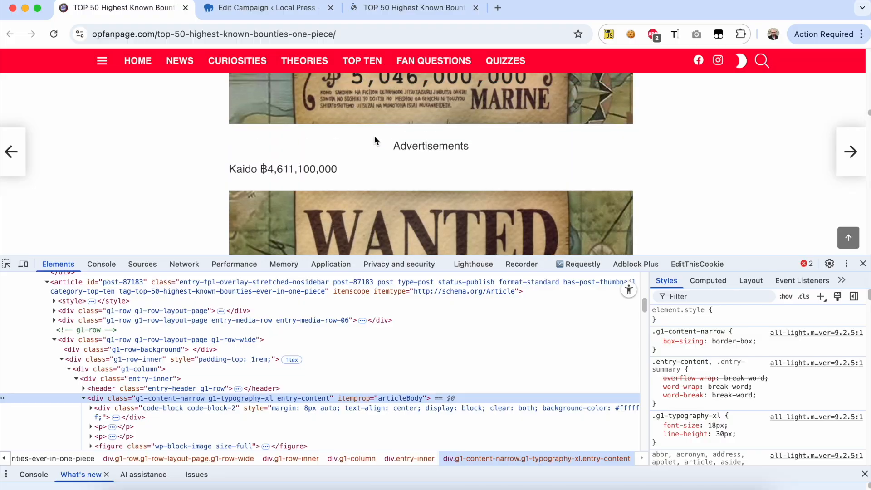
left_click(862, 263)
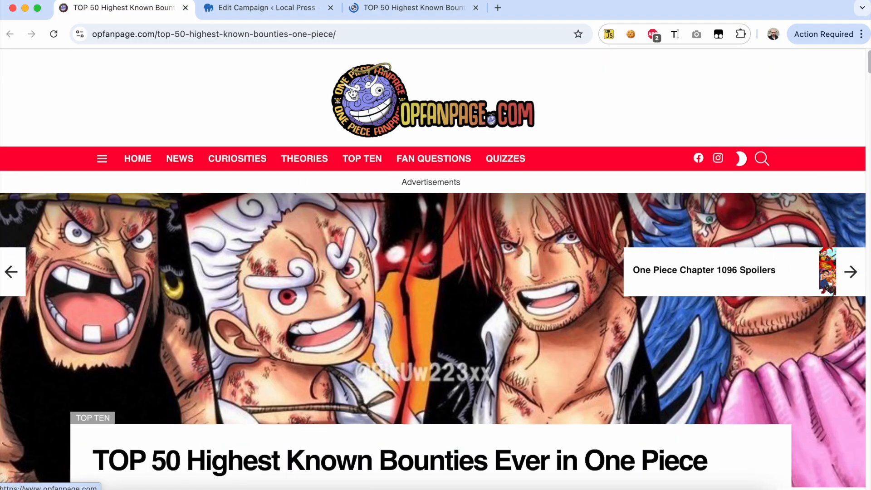
scroll(310, 119, "down", 10)
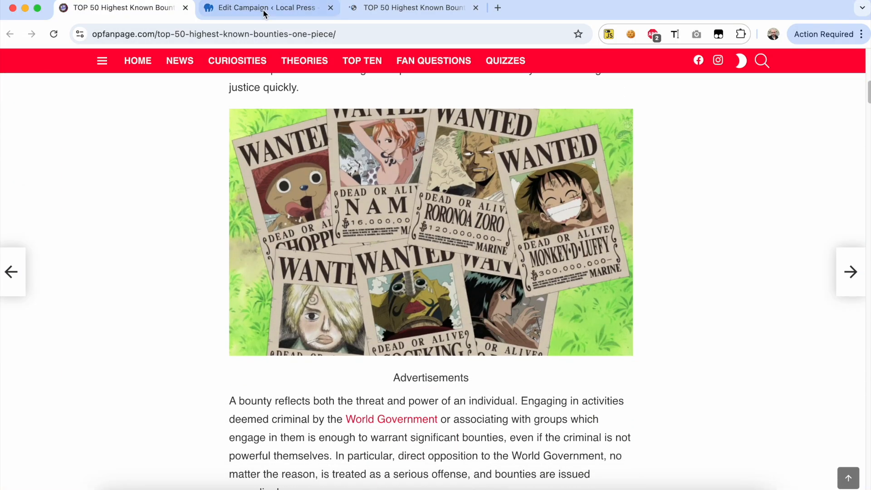
Step: Back in the campaign, dismiss the run log, enable Download images from the post content to my server, and update the campaign
left_click(264, 9)
left_click(632, 281)
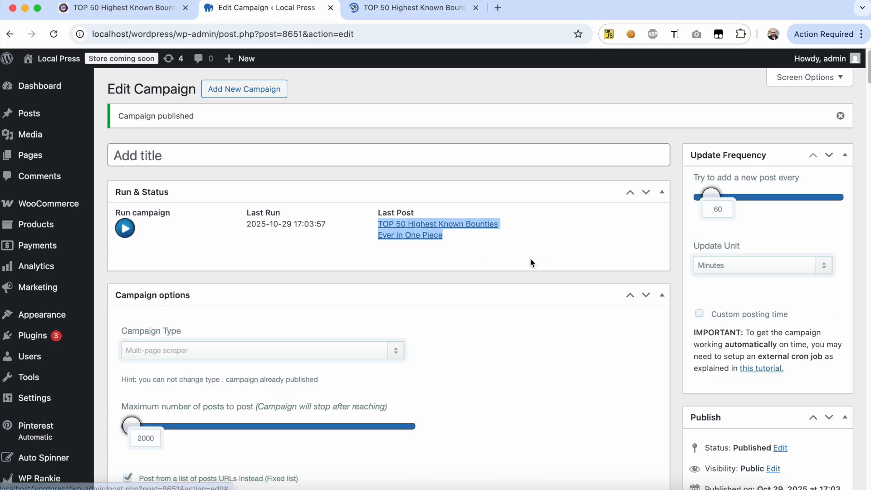
scroll(475, 229, "down", 15)
scroll(475, 230, "down", 20)
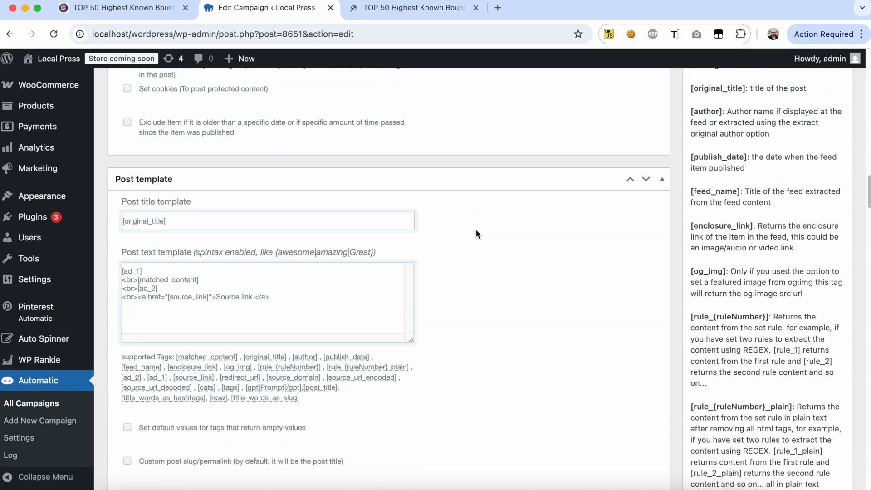
scroll(476, 230, "down", 20)
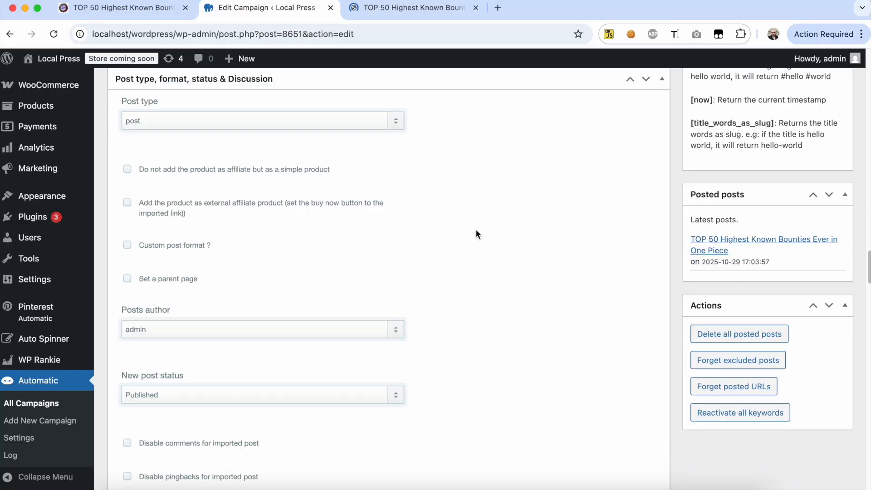
scroll(475, 229, "down", 3)
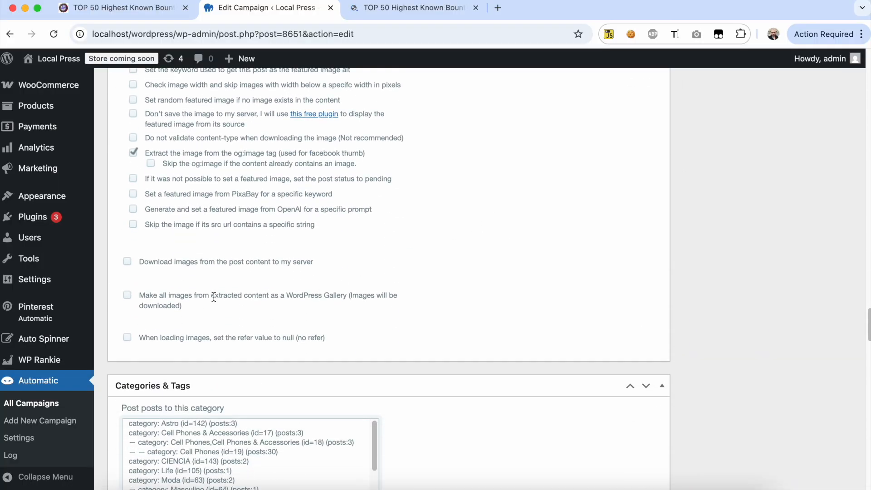
left_click(128, 262)
scroll(741, 314, "up", 20)
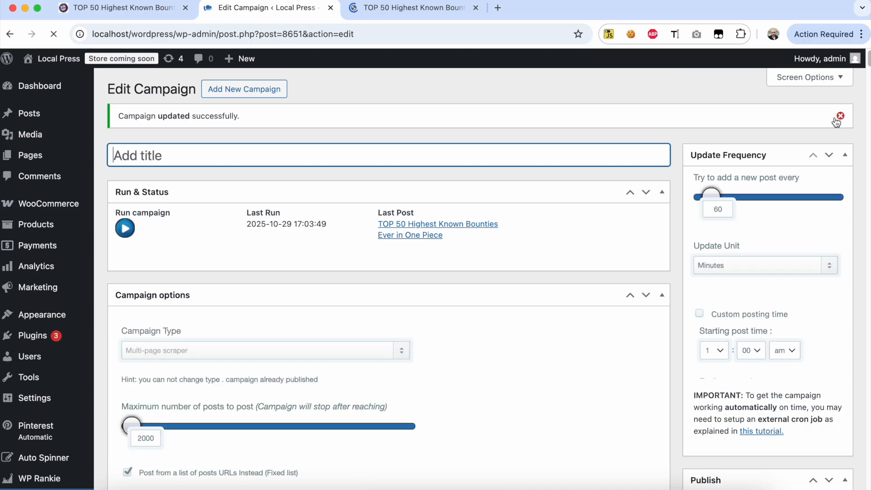
Step: Delete all posts already posted by the campaign and close the old imported post's tab
scroll(836, 122, "down", 20)
scroll(835, 117, "down", 20)
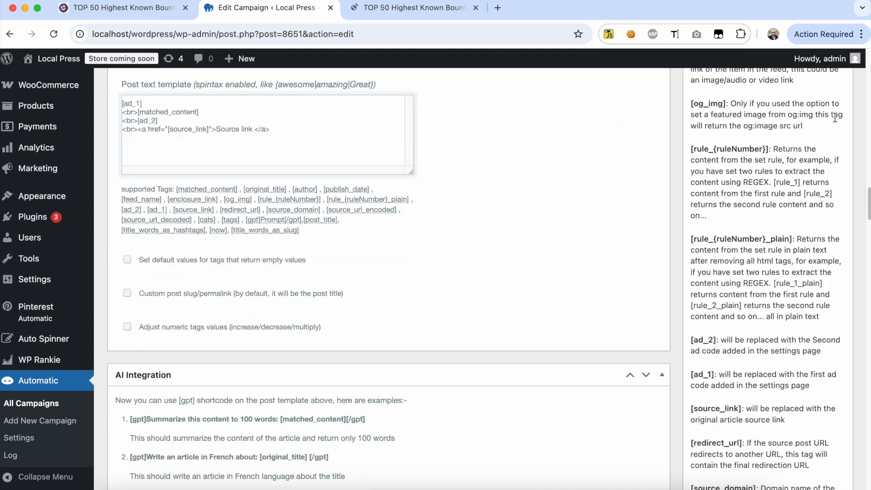
scroll(835, 117, "down", 5)
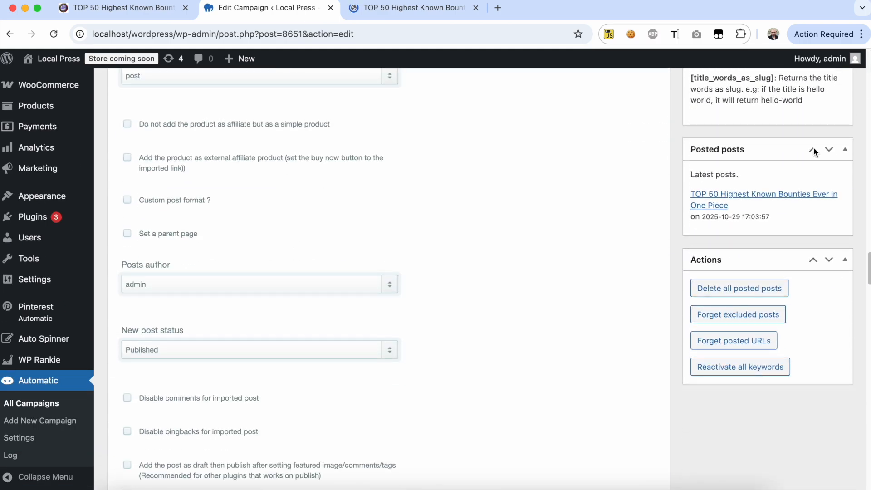
left_click(731, 289)
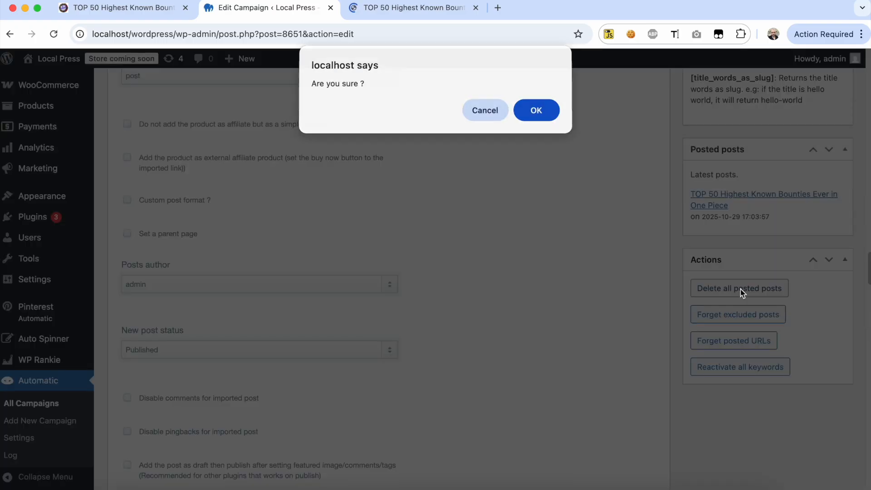
left_click(538, 110)
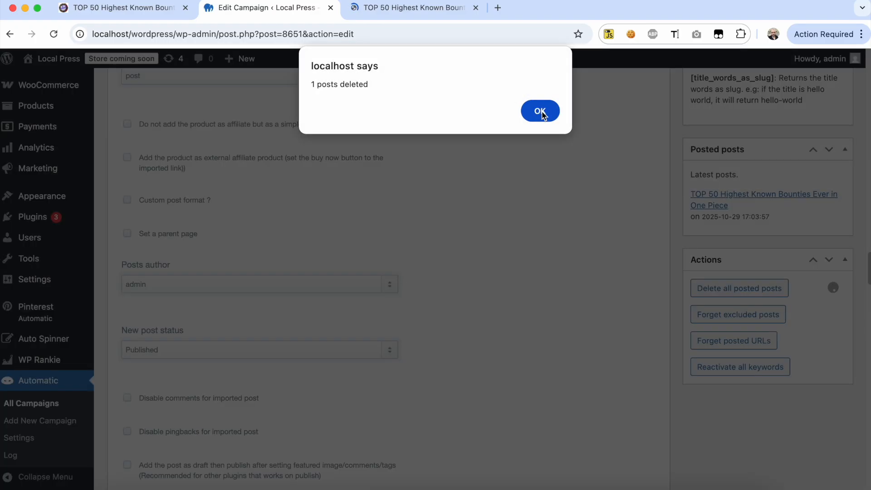
left_click(539, 110)
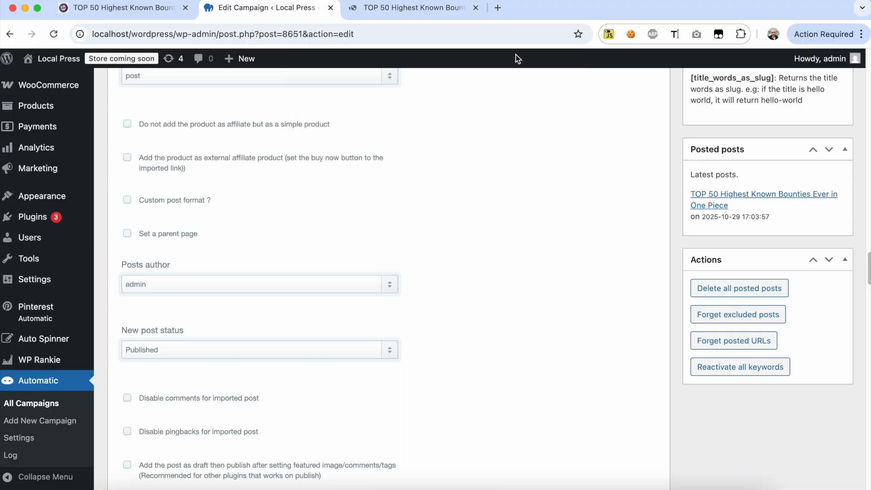
left_click(475, 8)
Step: Run the updated campaign again and open the newly imported post in a separate tab
scroll(501, 244, "up", 20)
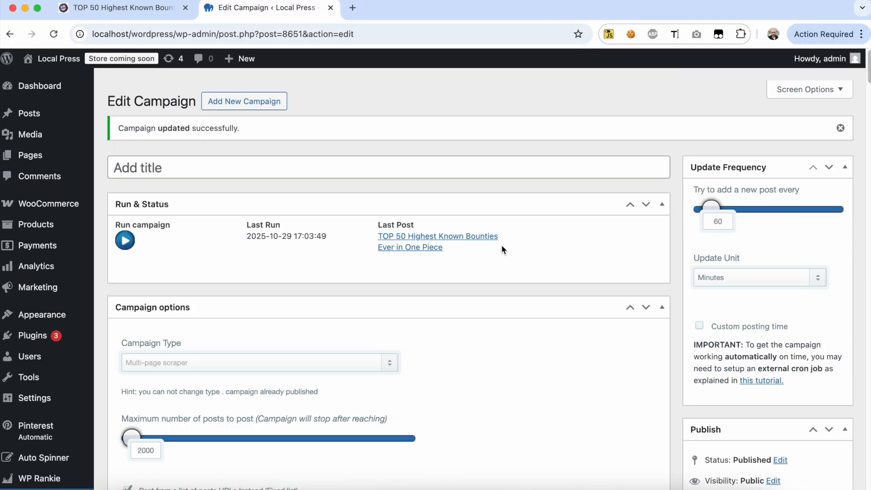
left_click(125, 229)
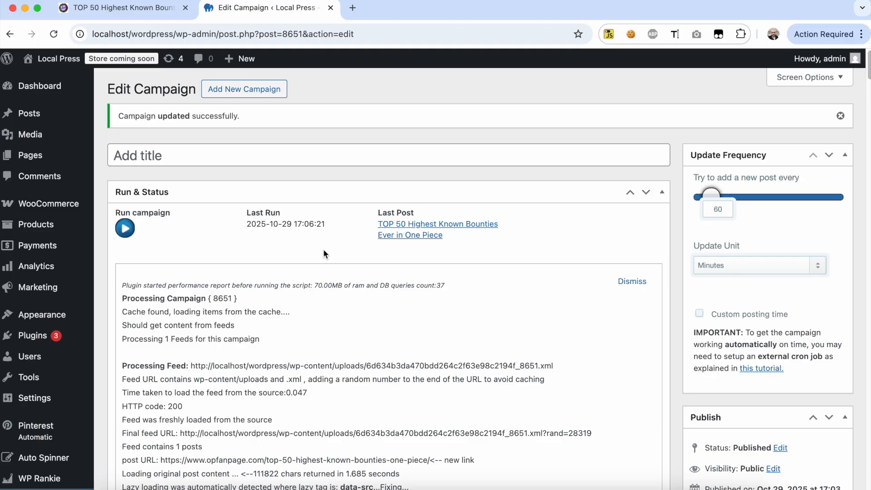
right_click(392, 235)
left_click(422, 213)
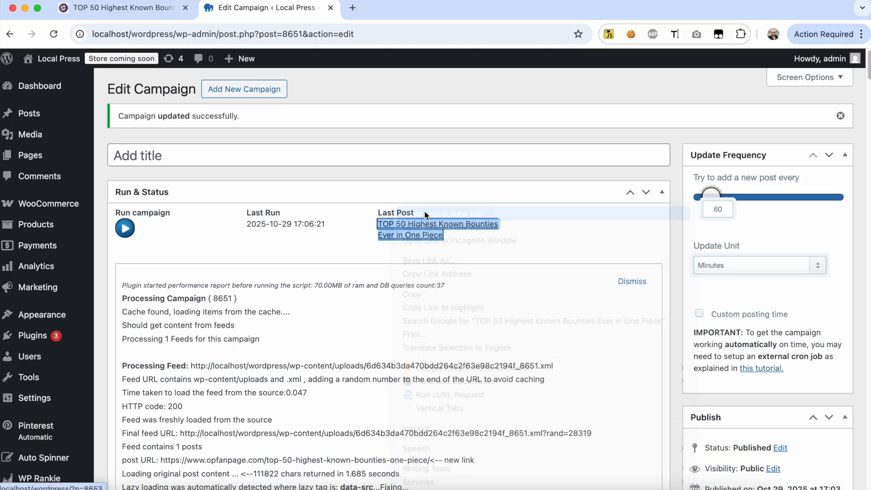
left_click(409, 12)
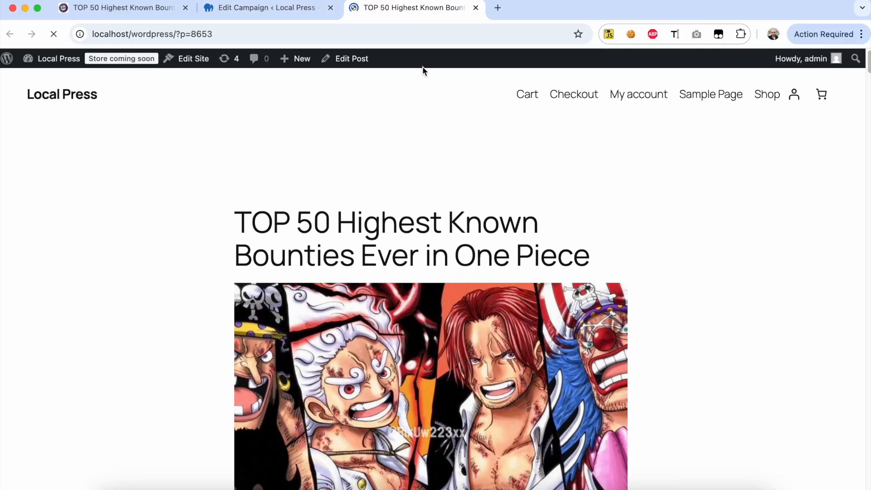
Step: Read through the new post down to its source link, checking the wanted poster images and the last entry imported
scroll(439, 183, "down", 5)
scroll(437, 180, "down", 20)
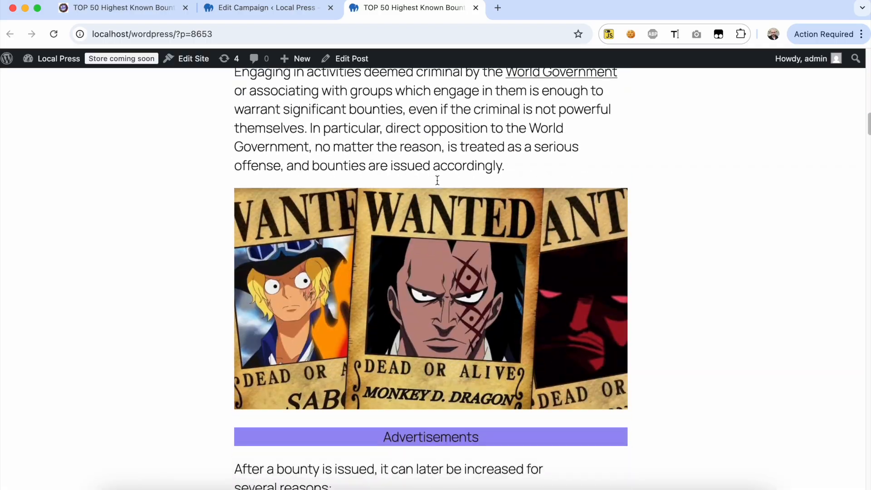
scroll(437, 180, "down", 20)
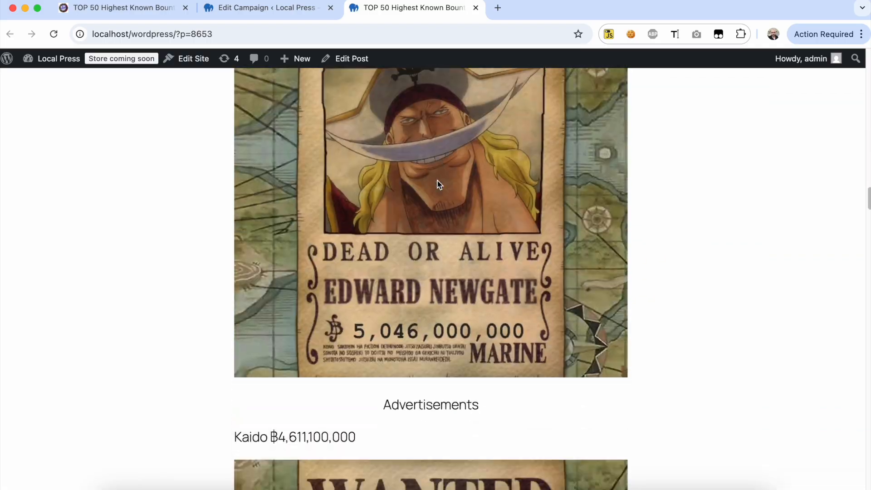
scroll(439, 184, "down", 5)
scroll(437, 180, "down", 20)
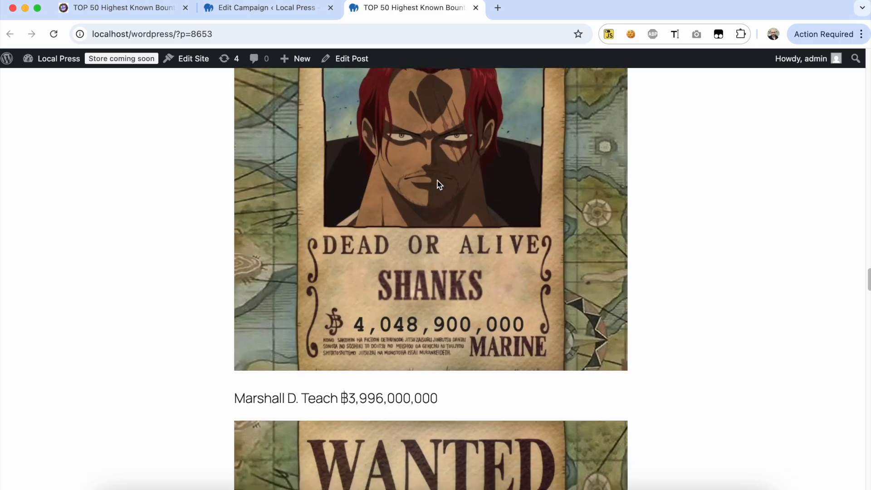
scroll(439, 184, "down", 20)
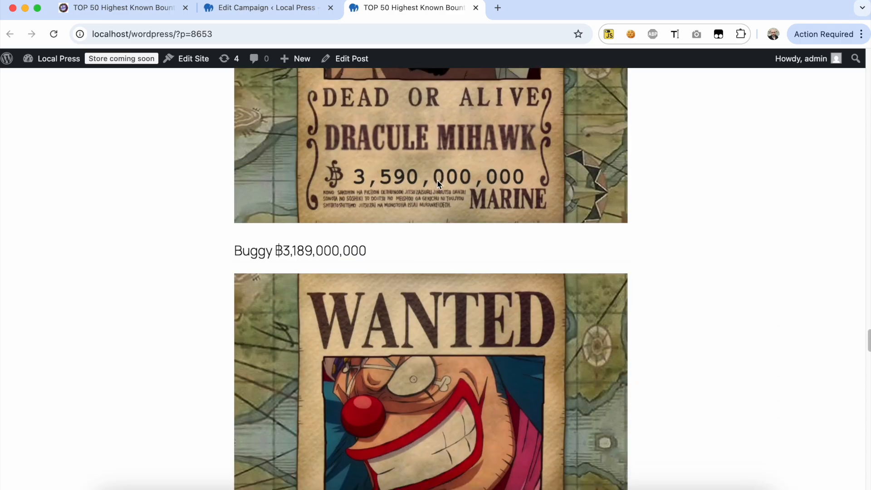
scroll(438, 183, "down", 8)
scroll(438, 183, "up", 4)
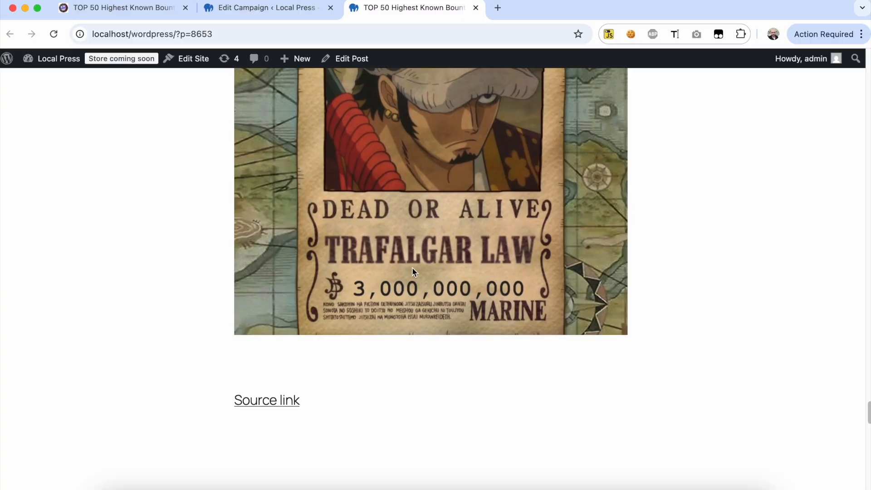
Step: Return to the source article and check where its first page ends, comparing the last entry and the page navigation below it
left_click(126, 13)
scroll(380, 271, "down", 5)
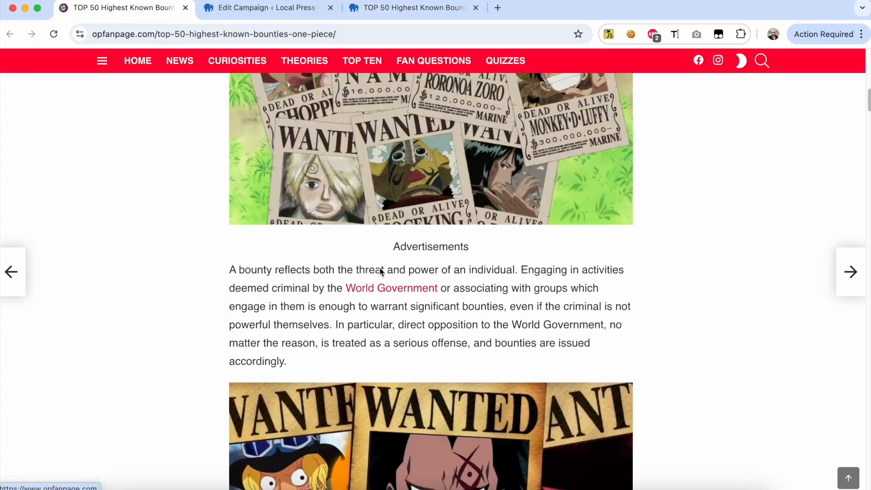
scroll(379, 267, "down", 15)
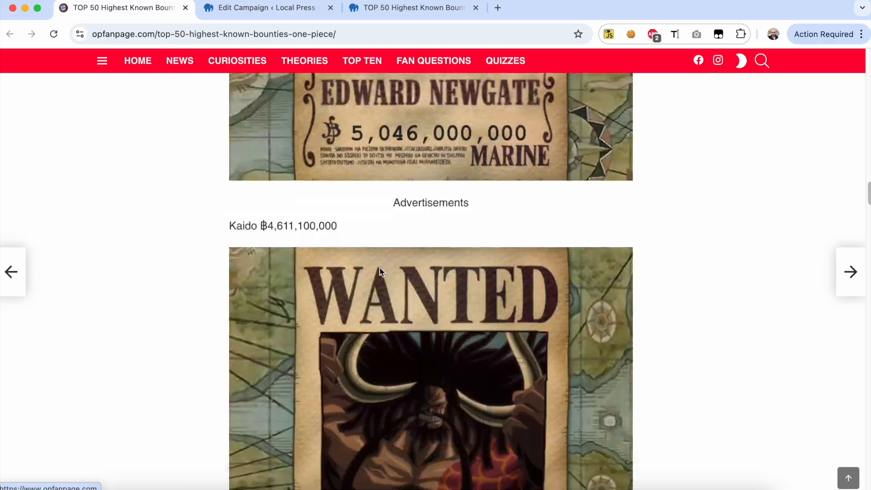
scroll(380, 271, "down", 15)
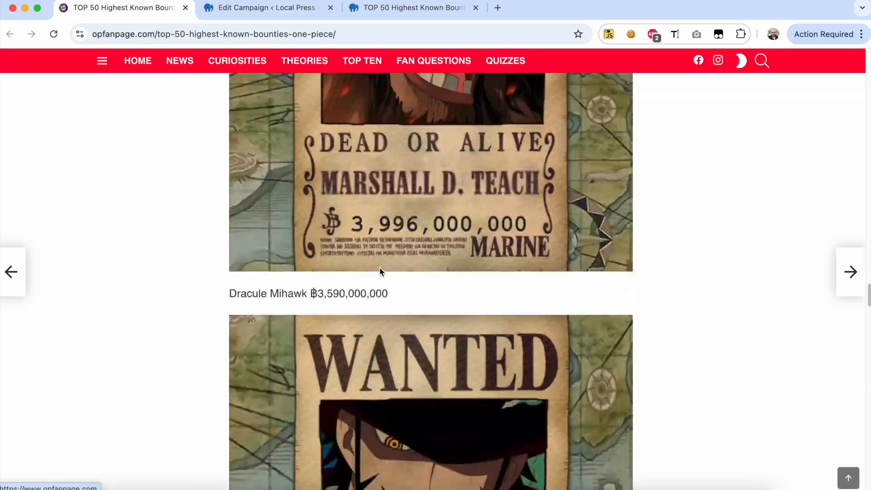
scroll(380, 271, "down", 20)
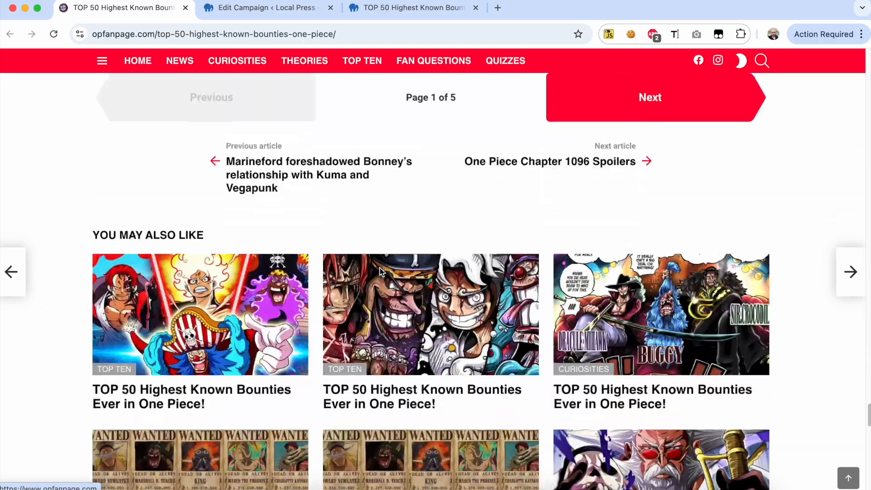
scroll(380, 271, "up", 4)
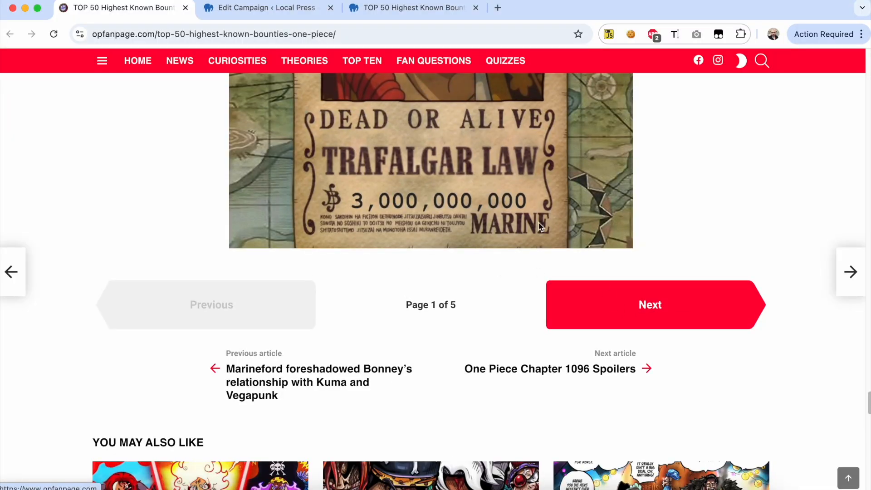
Step: Back in the campaign, dismiss the run log and enable Load multi-paged content with the default [current_page]/[page_number] link format
left_click(304, 8)
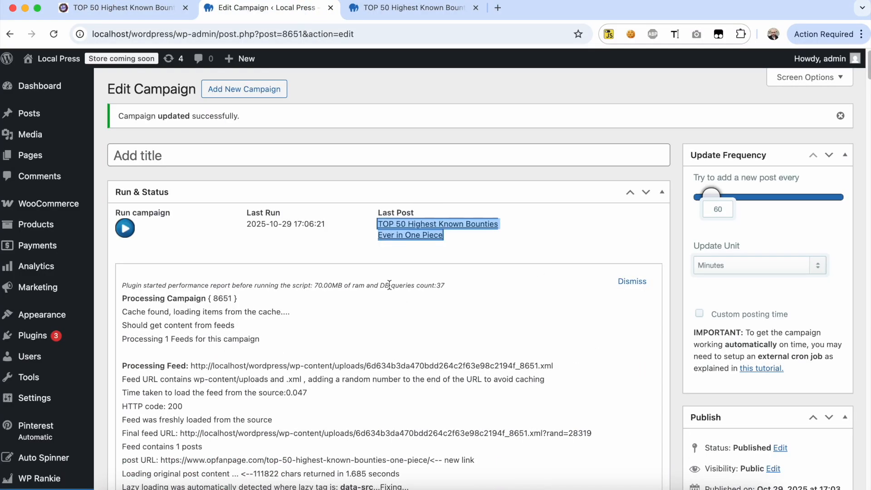
left_click(642, 282)
scroll(516, 276, "down", 15)
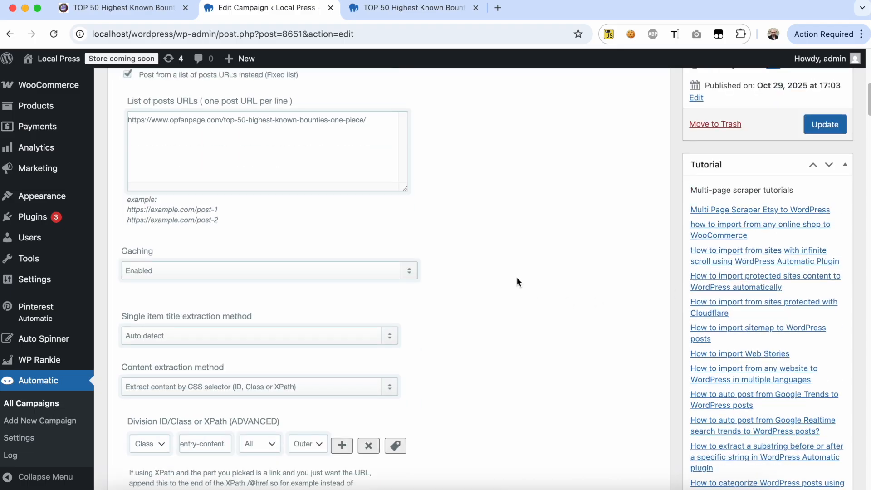
scroll(514, 281, "down", 2)
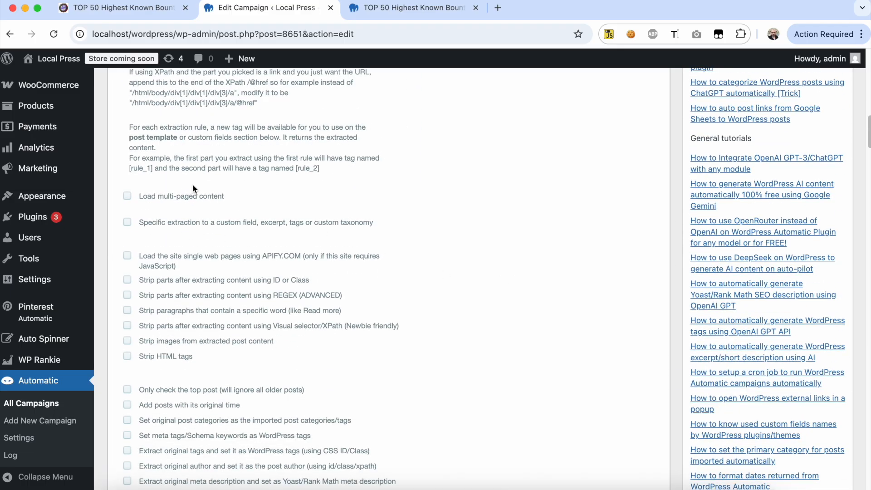
left_click(127, 197)
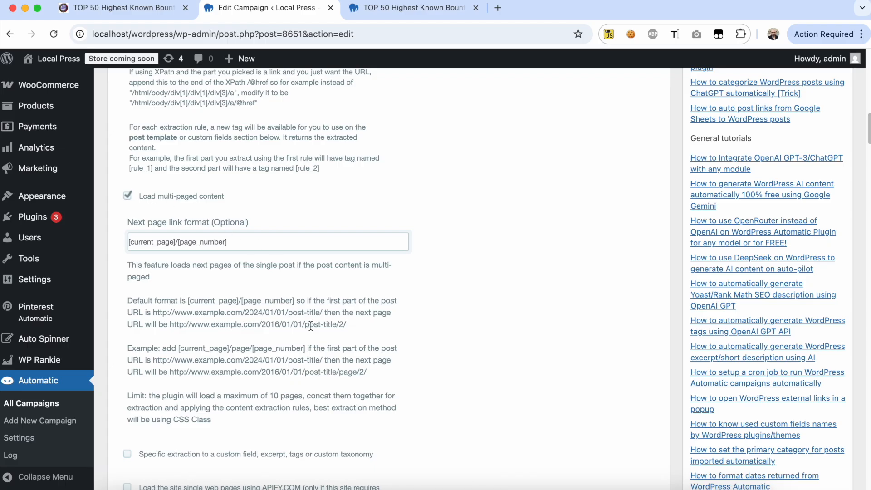
Step: Delete all posts already posted by the campaign, confirm the deletion, and update the campaign
scroll(570, 322, "down", 15)
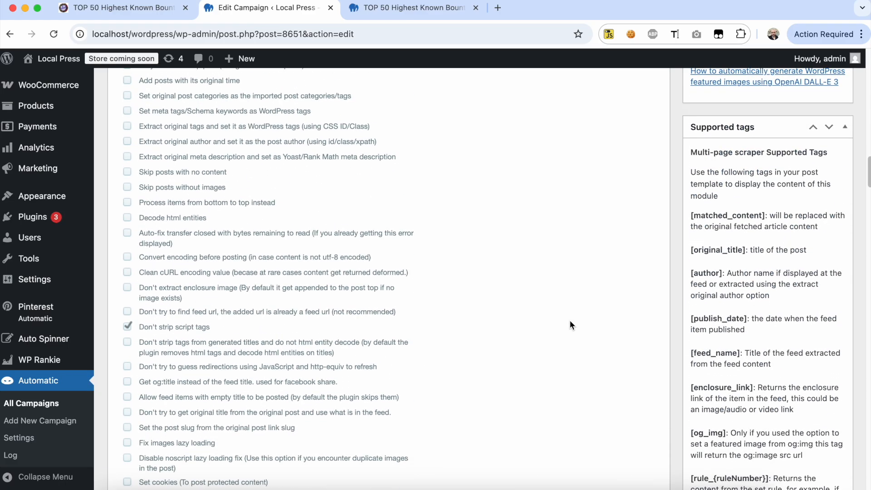
scroll(569, 320, "down", 20)
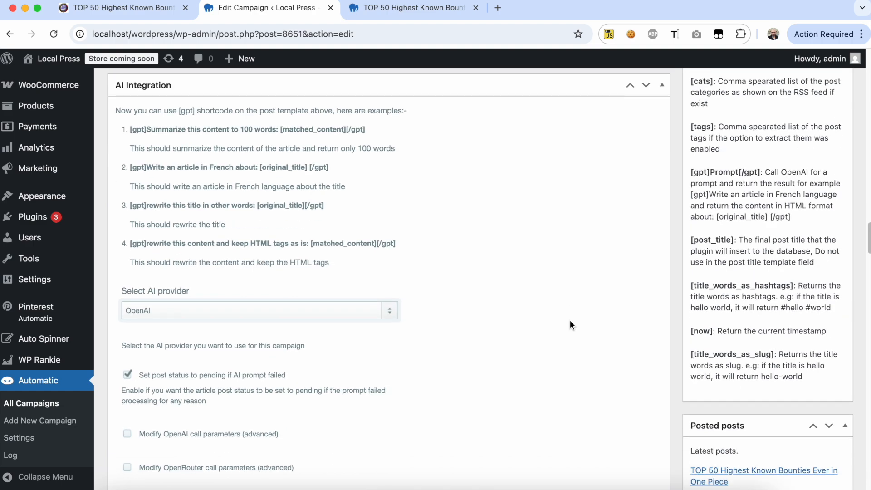
scroll(569, 323, "down", 10)
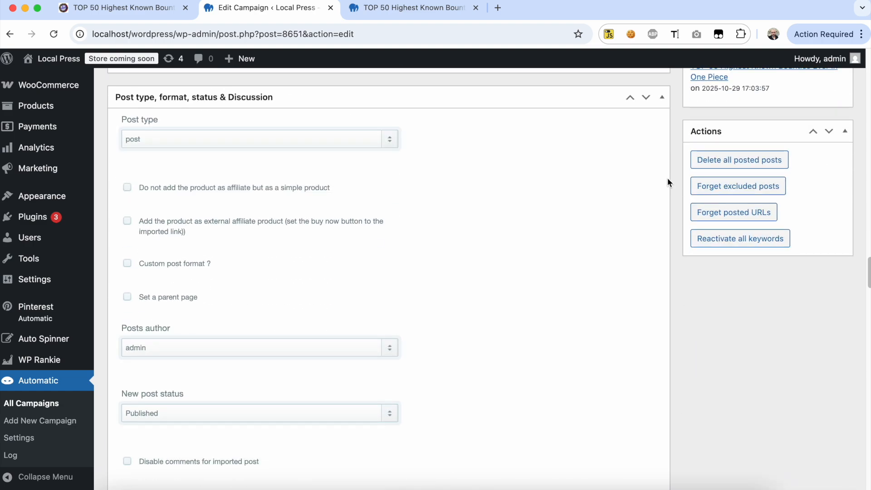
left_click(702, 171)
left_click(551, 114)
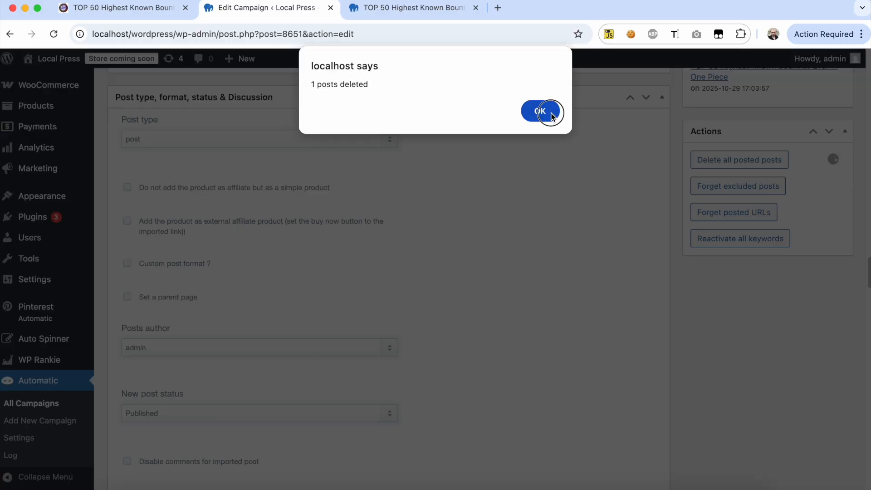
left_click(549, 113)
scroll(633, 326, "up", 20)
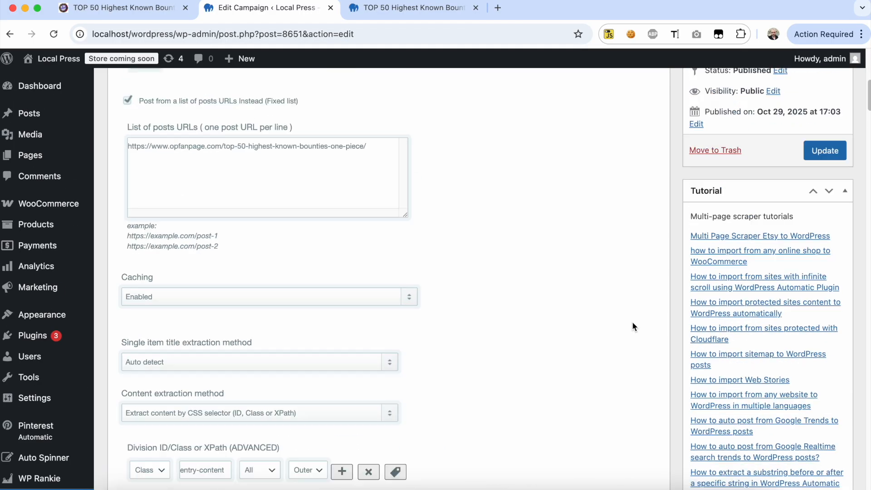
scroll(632, 323, "down", 3)
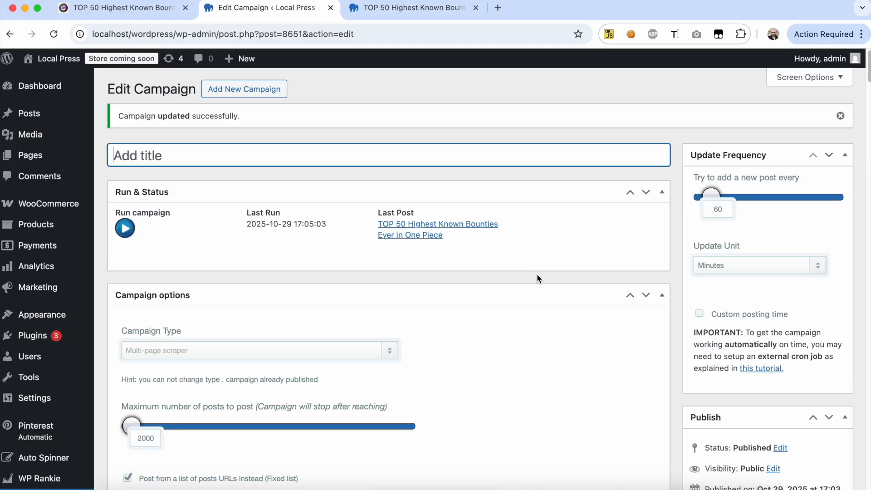
Step: Run the campaign with multi-page loading, open the newly imported post in a separate tab, and close the old post's tab
left_click(125, 228)
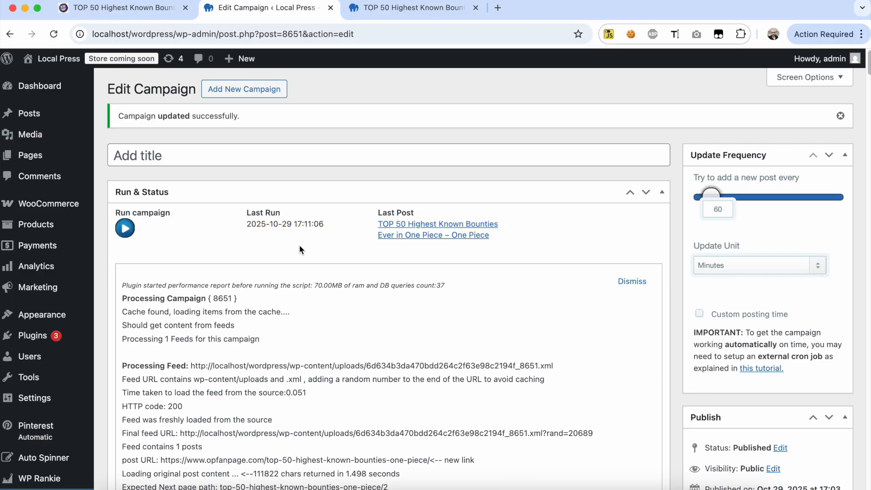
right_click(391, 232)
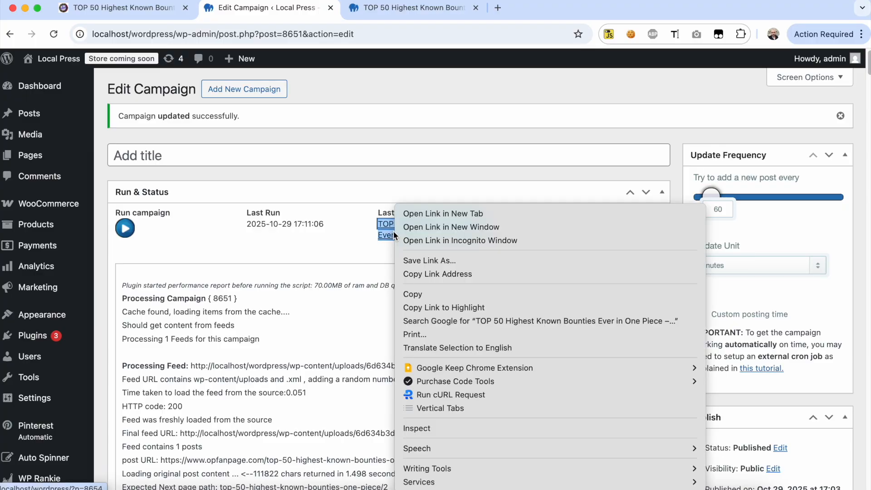
left_click(428, 214)
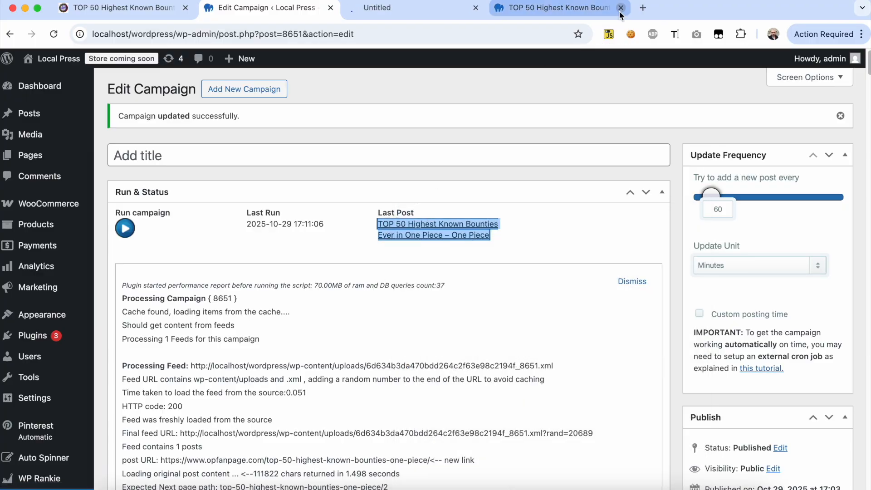
left_click(447, 13)
Step: Read the imported post down to its source link, checking that entries beyond the article's first page follow and which entry comes last
scroll(549, 298, "down", 10)
scroll(550, 298, "down", 20)
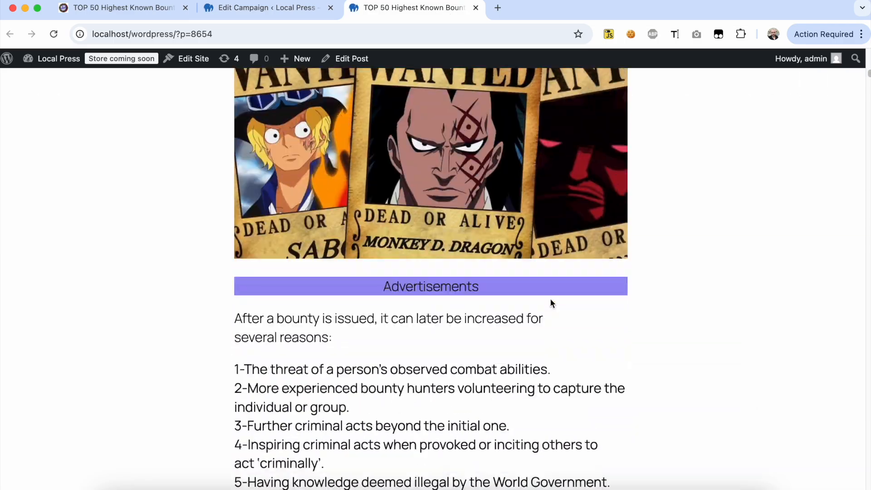
scroll(552, 303, "down", 20)
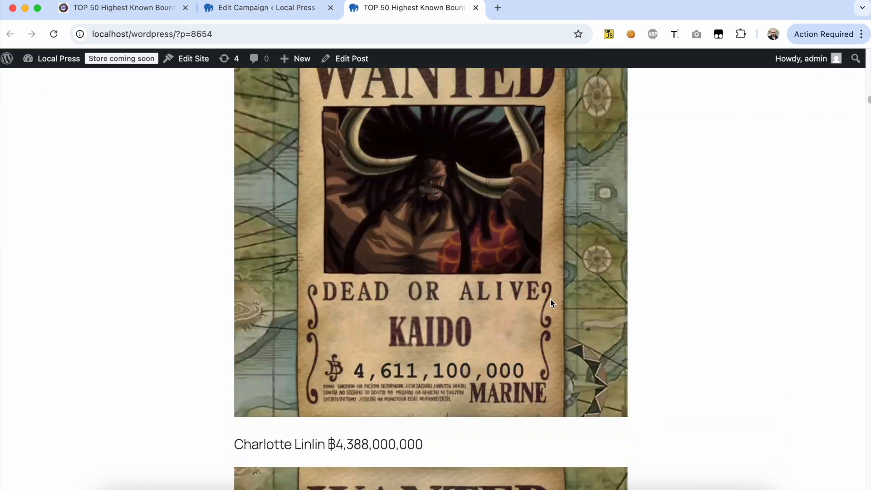
scroll(552, 303, "down", 15)
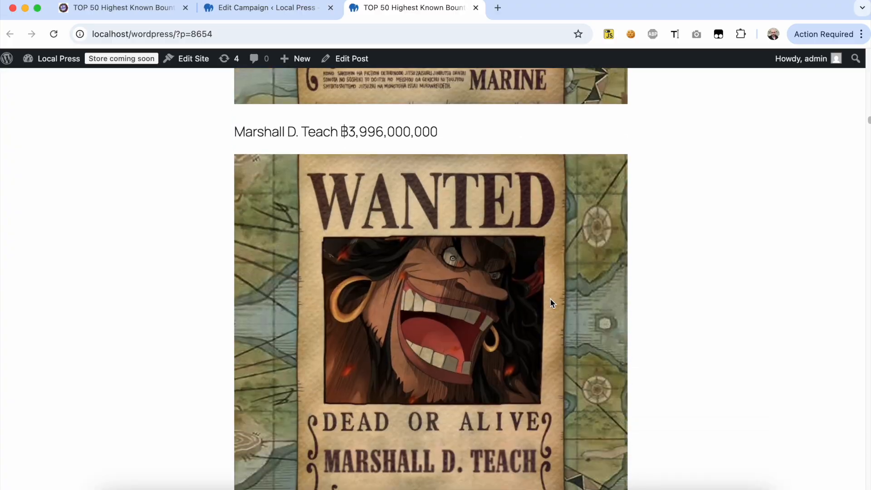
scroll(552, 303, "down", 5)
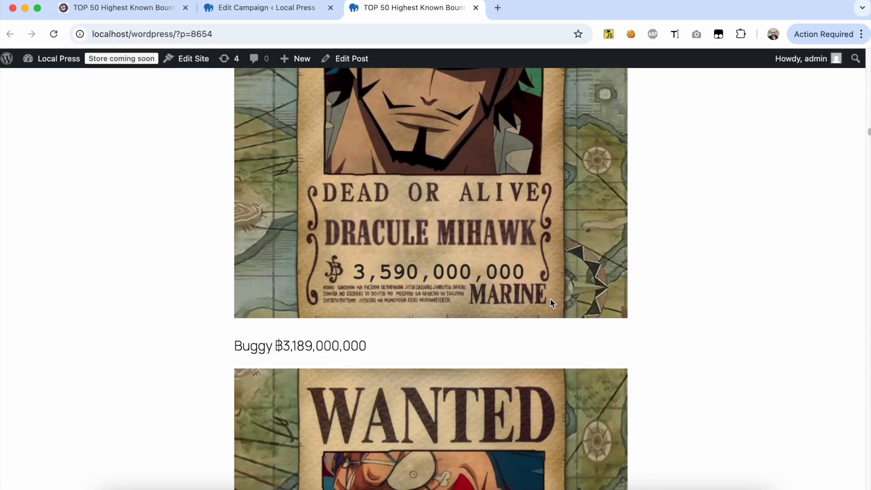
scroll(447, 278, "down", 20)
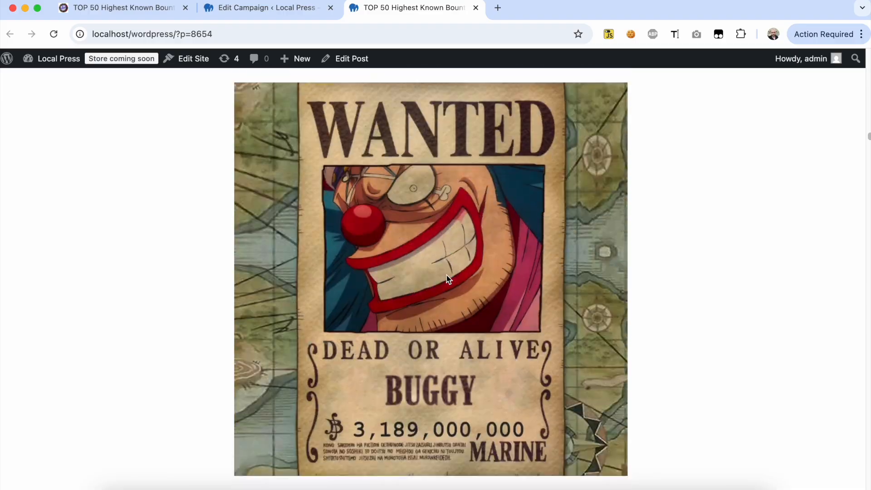
scroll(446, 275, "down", 20)
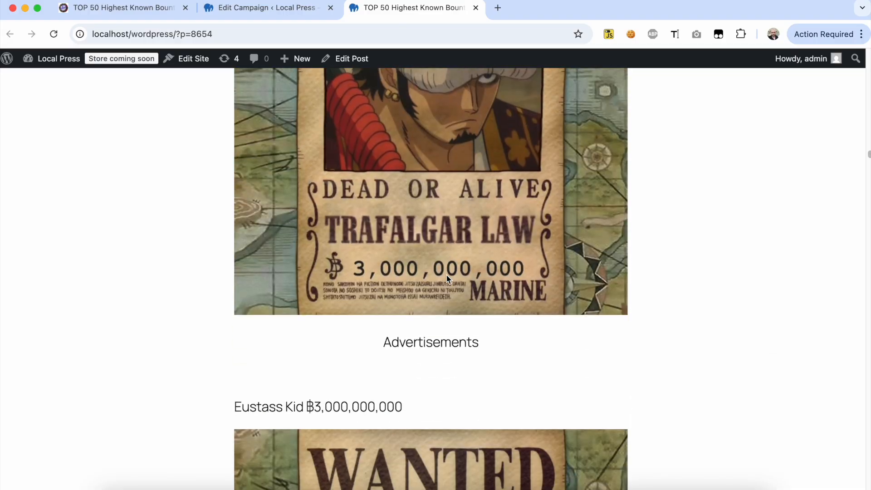
scroll(446, 278, "up", 8)
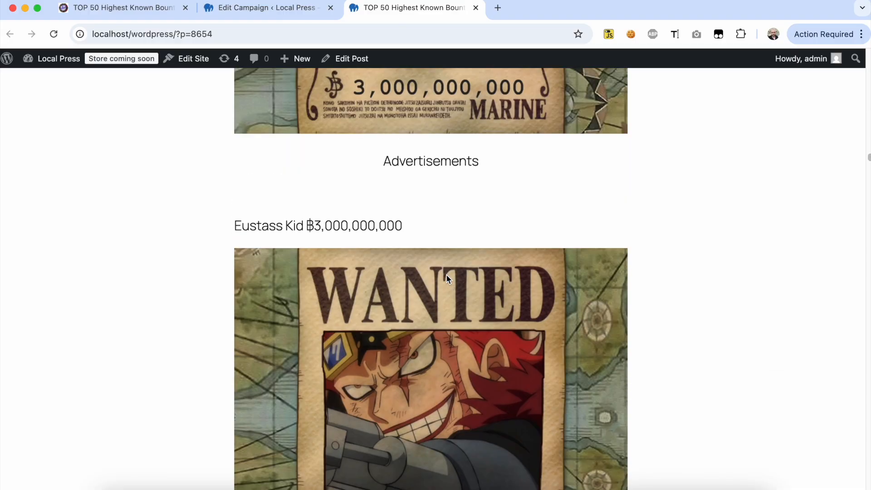
scroll(446, 278, "down", 20)
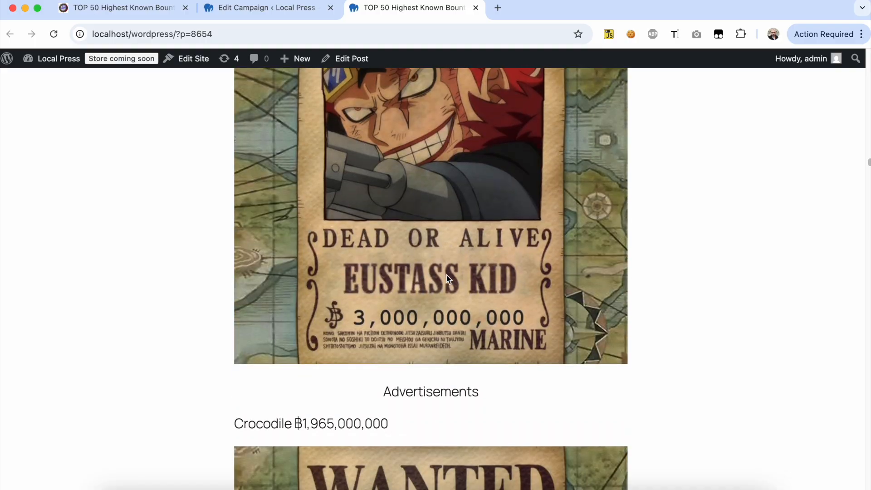
scroll(446, 278, "down", 20)
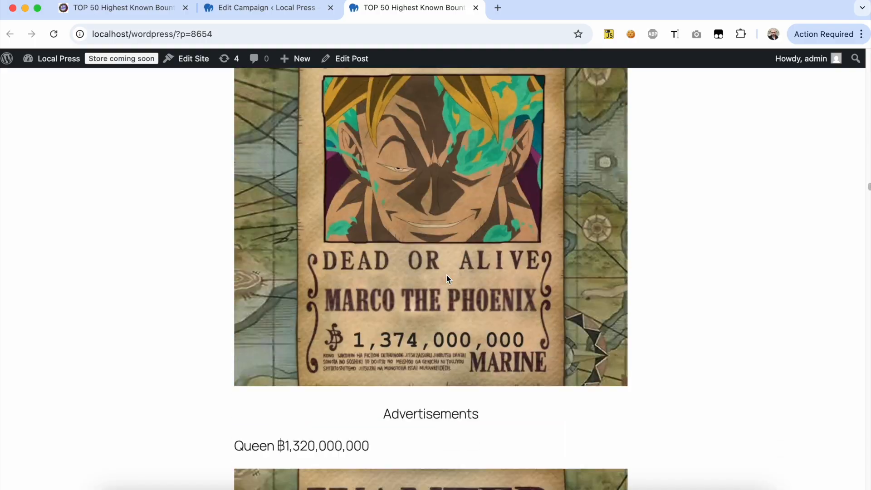
scroll(447, 278, "down", 20)
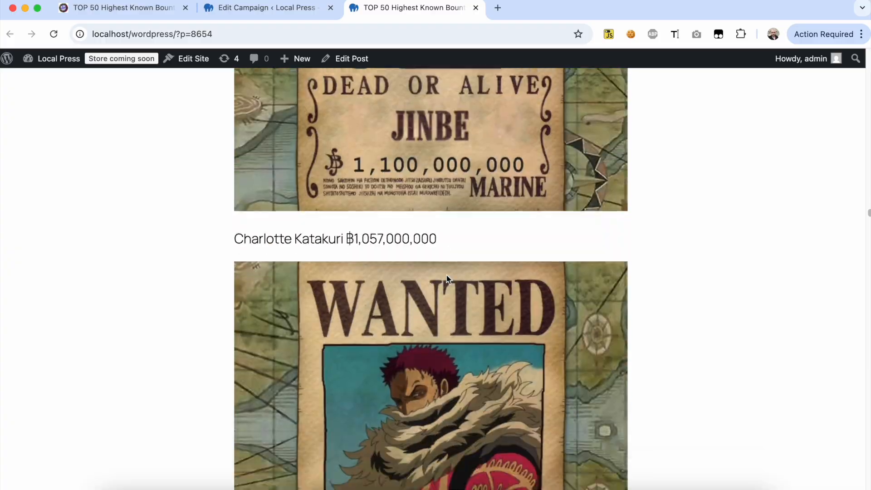
scroll(447, 278, "down", 20)
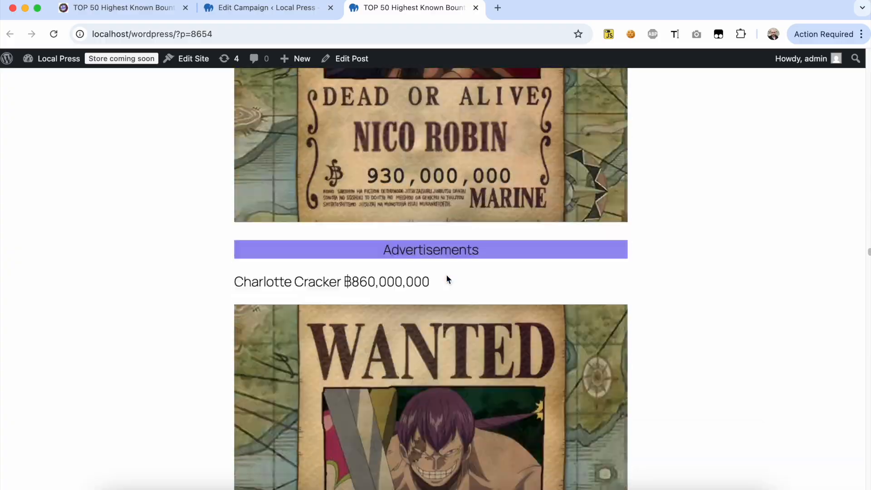
scroll(446, 279, "down", 20)
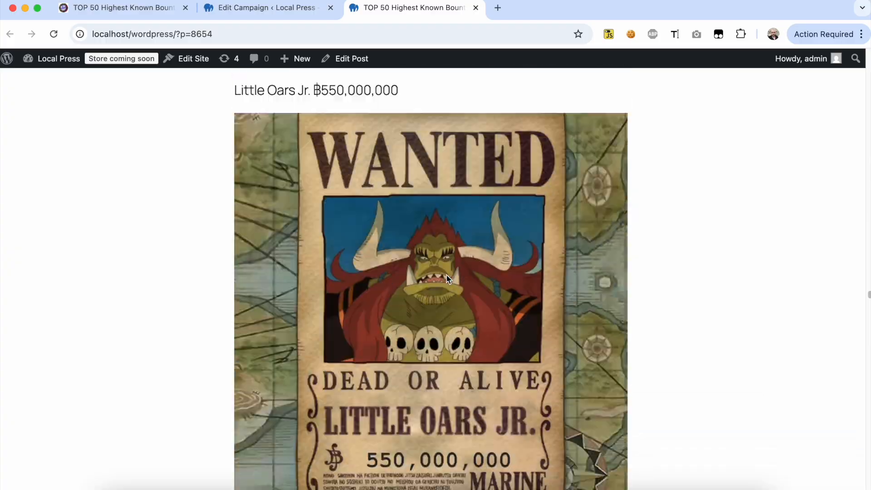
scroll(447, 278, "down", 20)
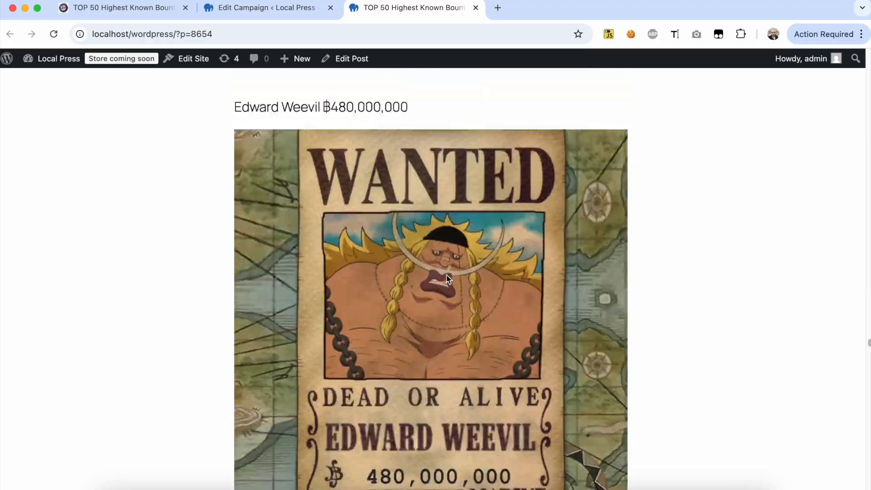
scroll(447, 278, "down", 20)
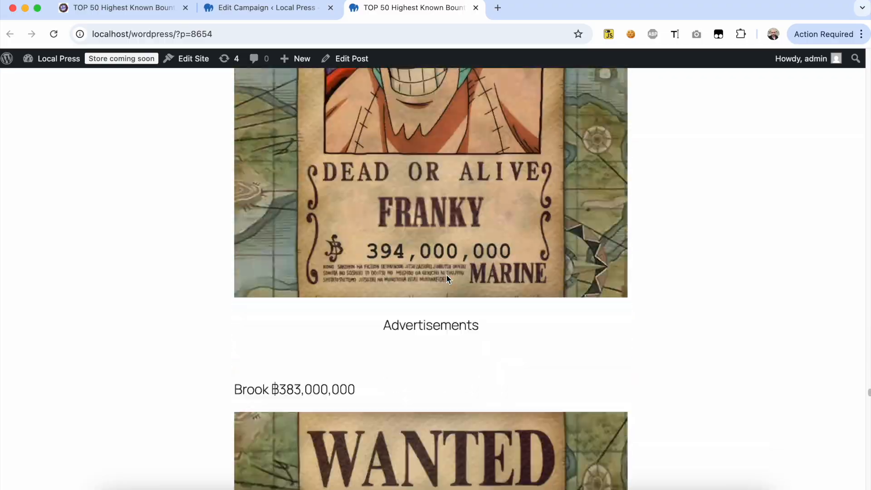
scroll(447, 279, "down", 20)
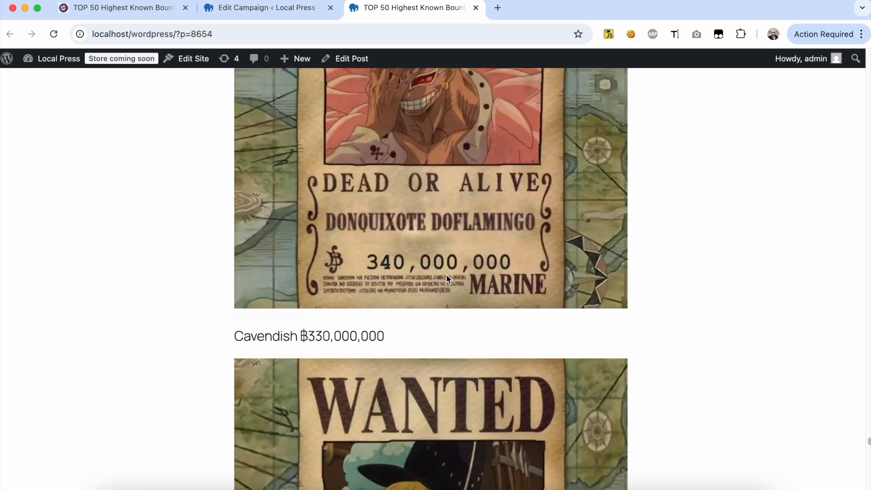
scroll(446, 279, "down", 20)
scroll(447, 278, "up", 15)
scroll(447, 279, "down", 2)
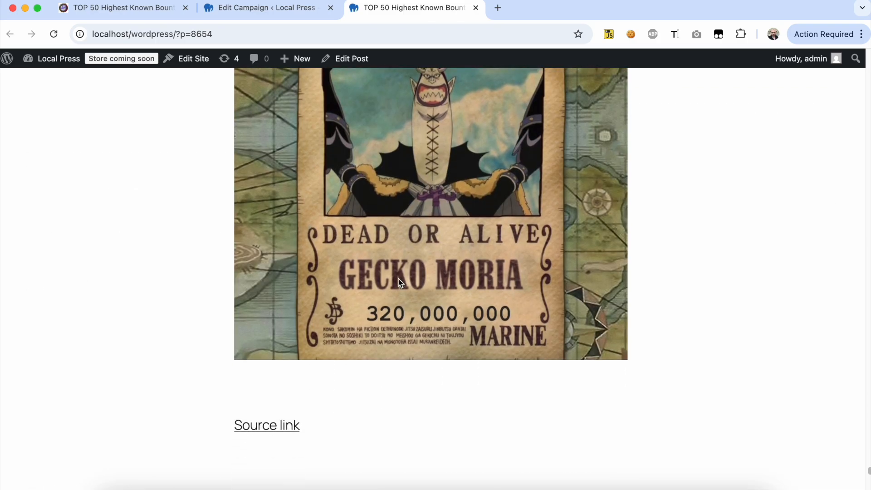
Step: Load page 5 of the original opfanpage.com article and compare its final entry with the last entry in the imported post
left_click(148, 8)
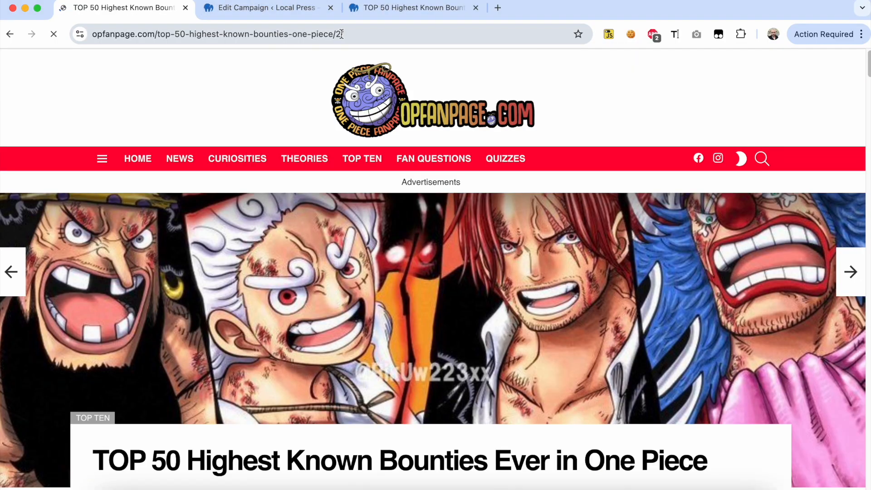
left_click(336, 34)
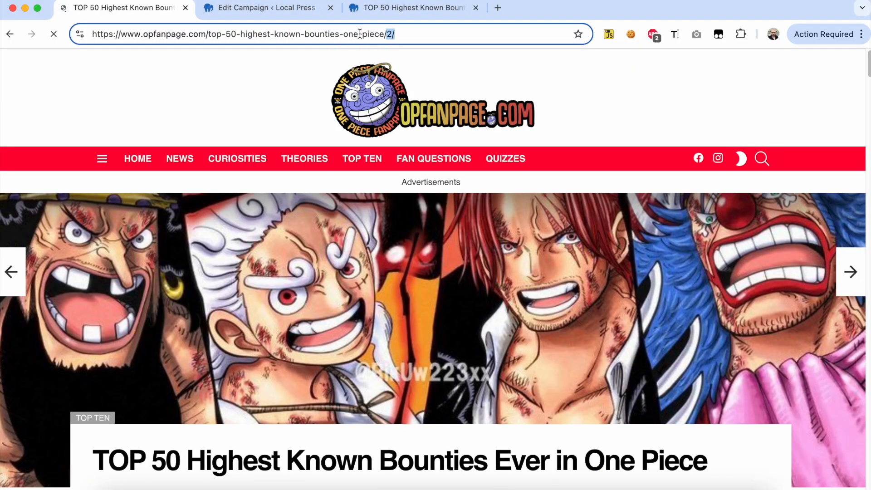
type("5")
key("Return")
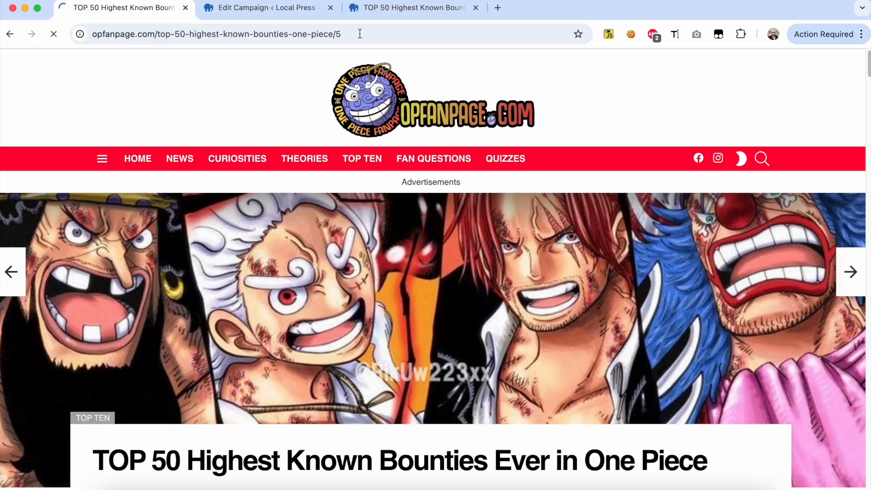
scroll(472, 192, "down", 15)
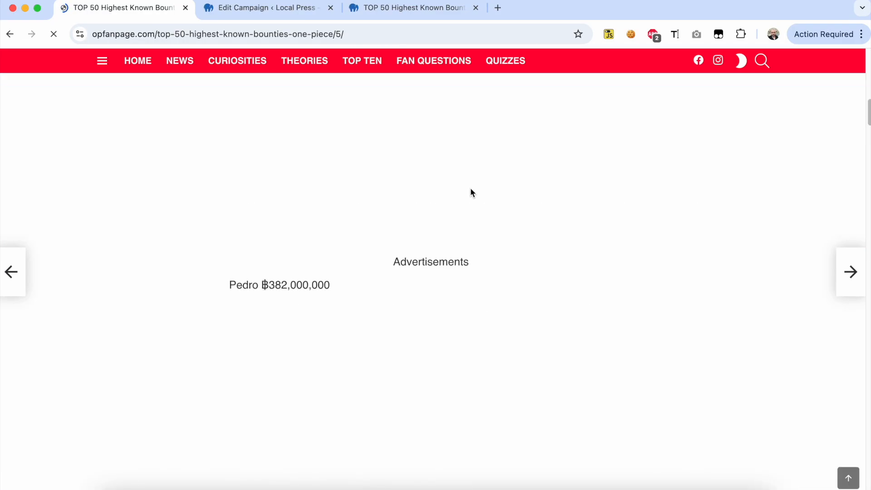
scroll(472, 192, "down", 10)
scroll(471, 193, "down", 10)
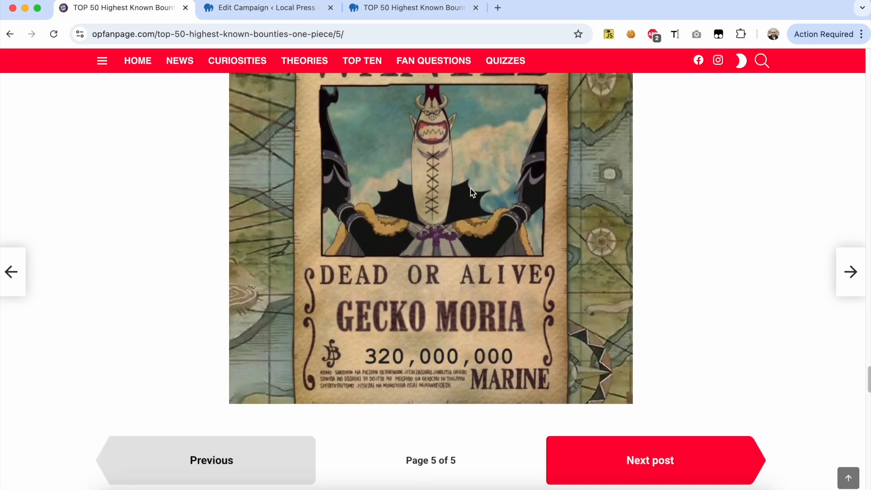
scroll(471, 191, "down", 2)
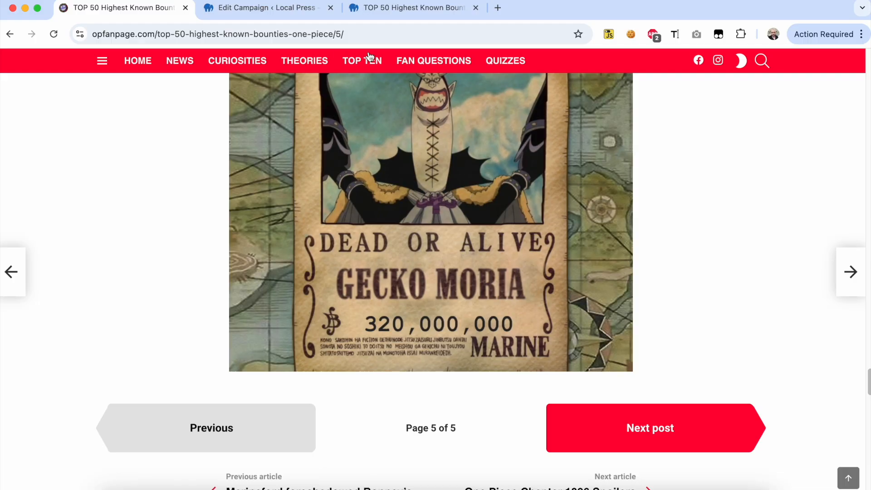
left_click(405, 12)
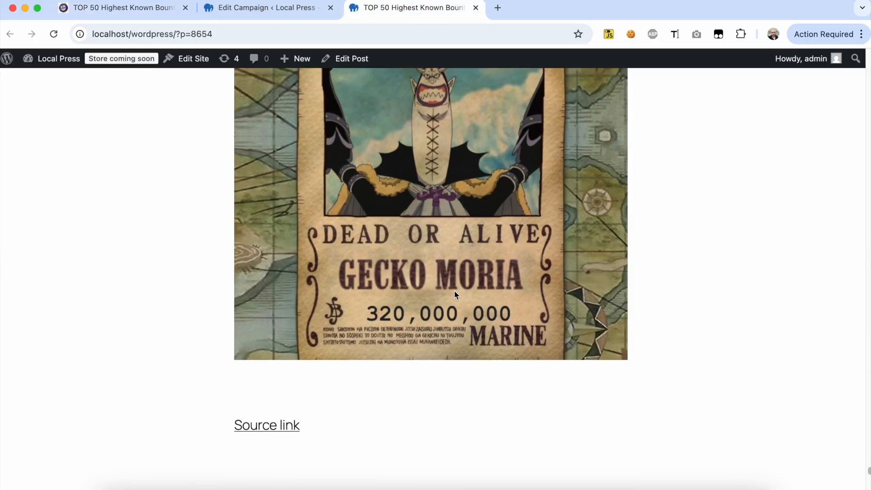